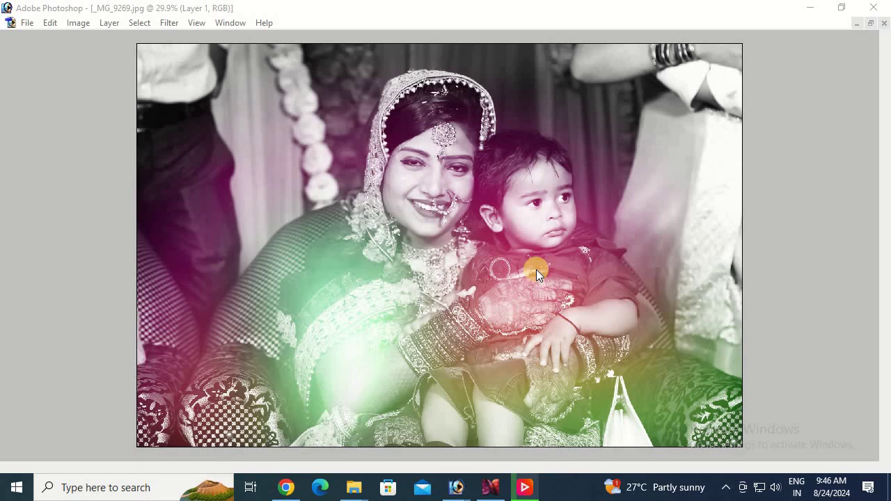
- Browse the light-leak overlay folder and its New folder in File Explorer, then return to Photoshop
{"action": "left_click", "coordinate": [354, 488]}
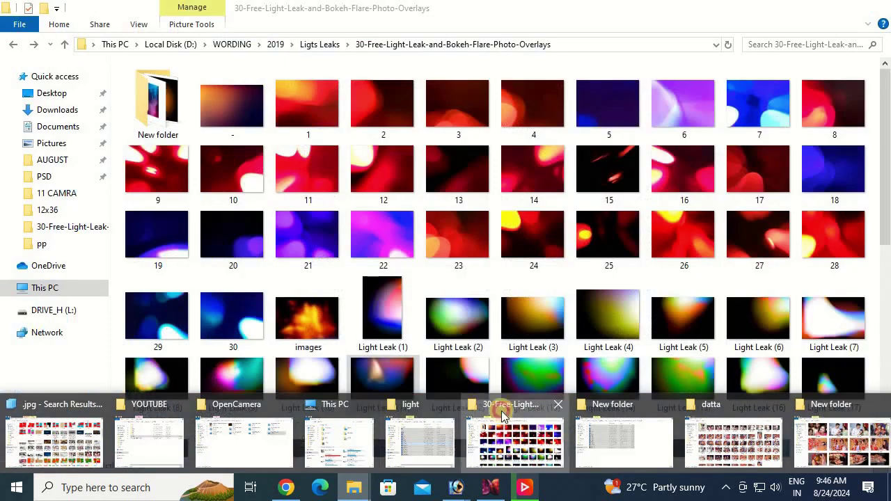
{"action": "left_click", "coordinate": [503, 414]}
{"action": "scroll", "coordinate": [459, 307], "scroll_direction": "down", "scroll_amount": 5}
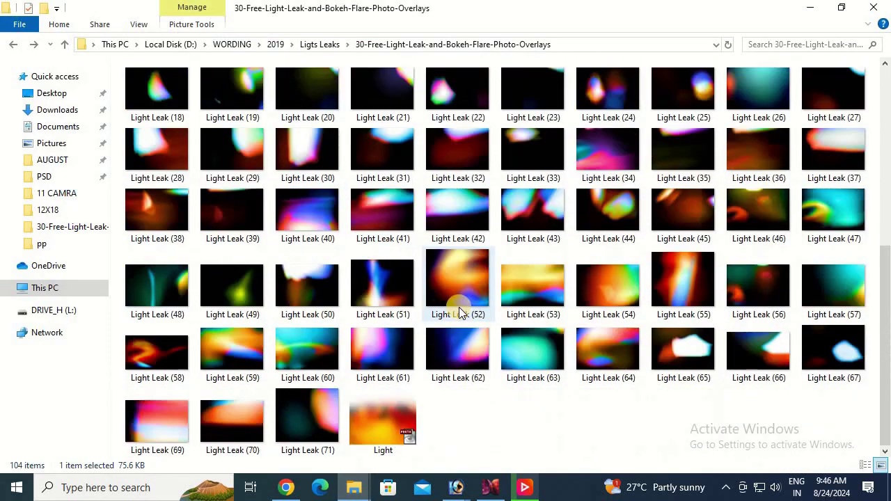
{"action": "scroll", "coordinate": [456, 310], "scroll_direction": "up", "scroll_amount": 5}
{"action": "double_click", "coordinate": [158, 104]}
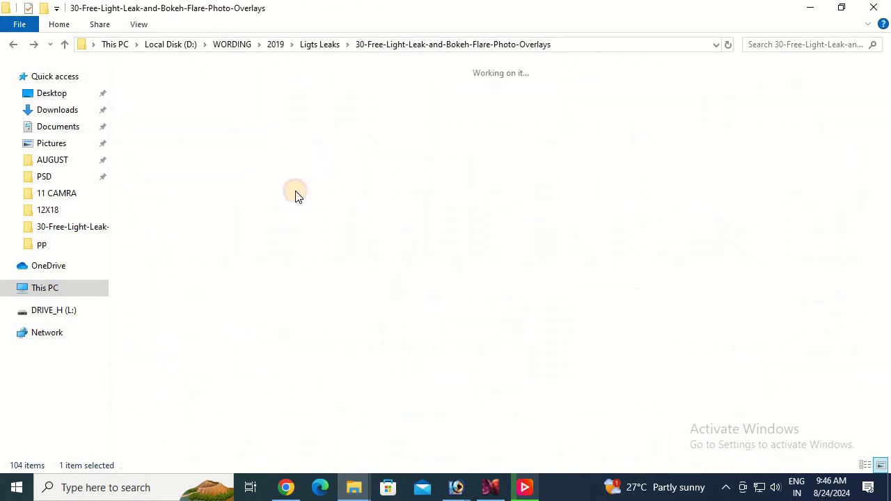
{"action": "key", "text": "BackSpace"}
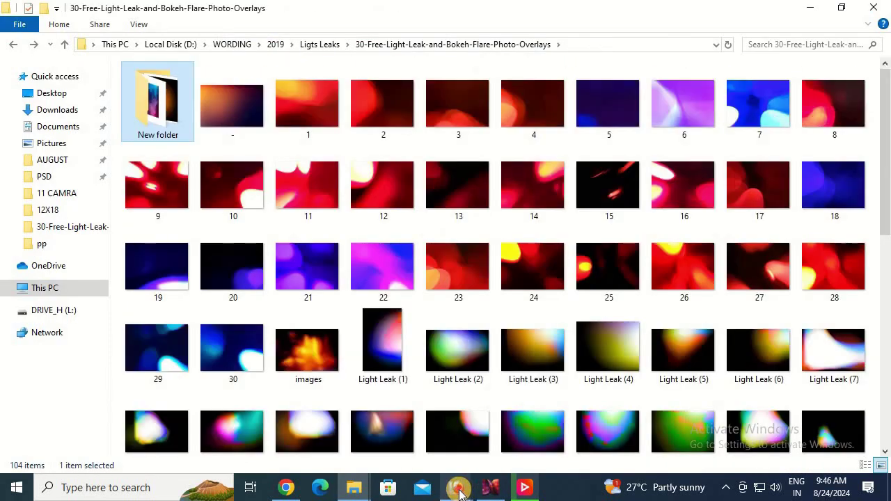
{"action": "left_click", "coordinate": [421, 430]}
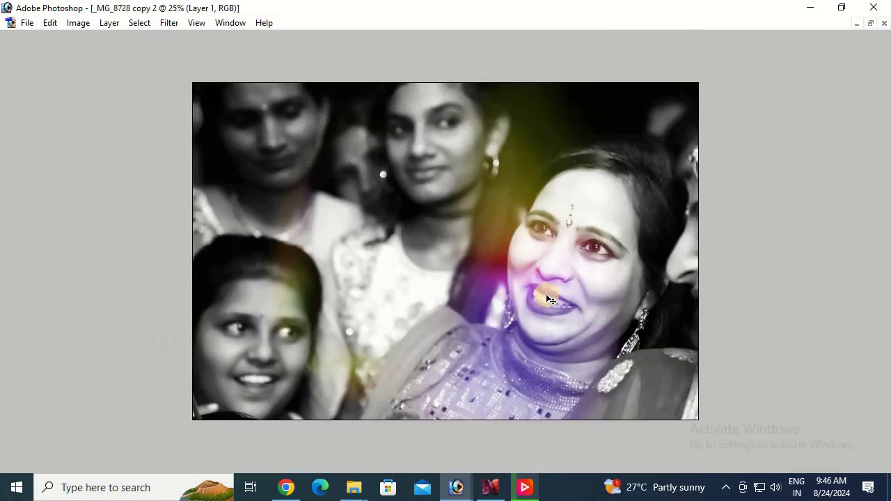
- Cycle through every open light-leak edited photo, then close the current GDS_3924 copy 2
{"action": "key", "text": "ctrl+Tab"}
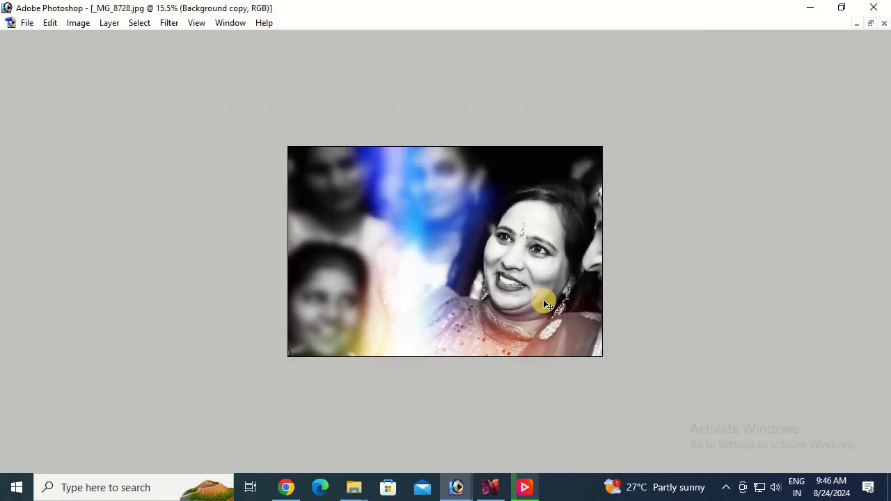
{"action": "key", "text": "ctrl+Tab"}
{"action": "key", "text": "ctrl+Tab"}
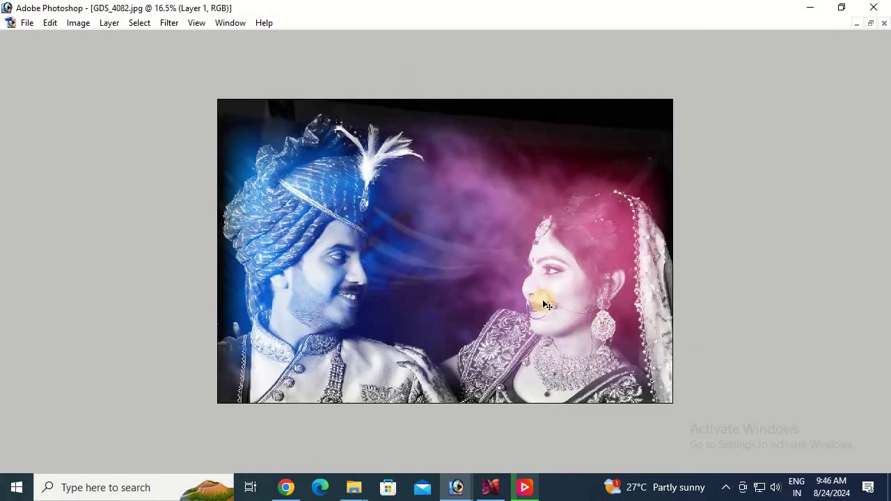
{"action": "key", "text": "alt+shift"}
{"action": "key", "text": "ctrl+Tab"}
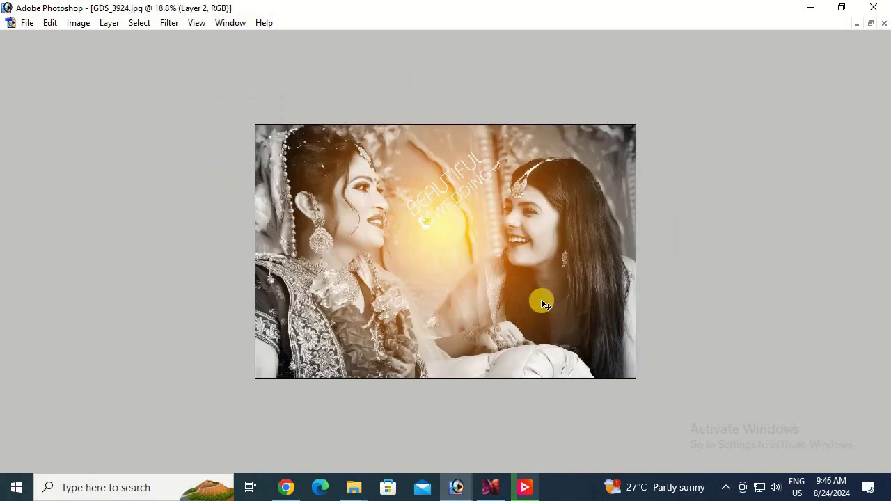
{"action": "key", "text": "ctrl+Tab"}
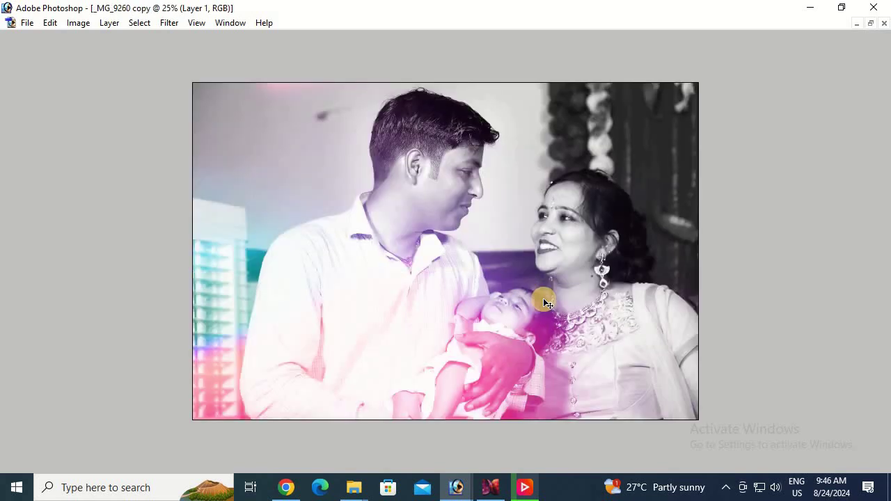
{"action": "key", "text": "ctrl+Tab"}
{"action": "key", "text": "ctrl+Tab"}
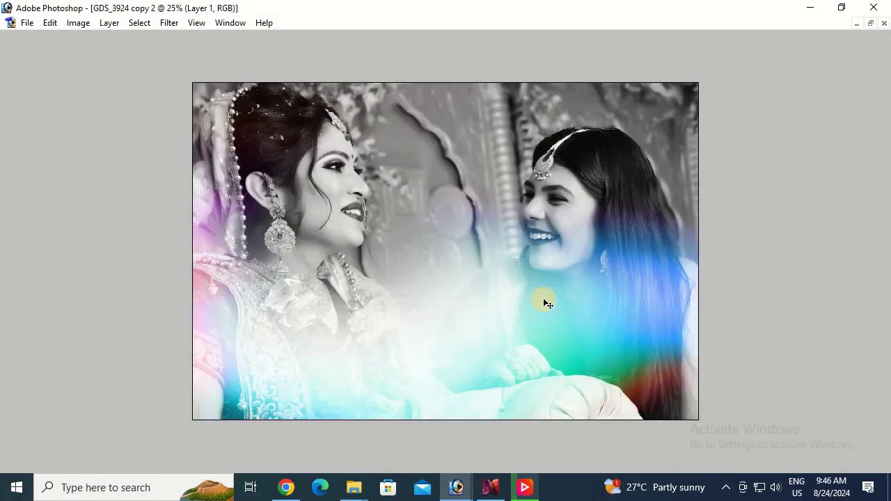
{"action": "key", "text": "ctrl+Tab"}
{"action": "key", "text": "ctrl+Tab"}
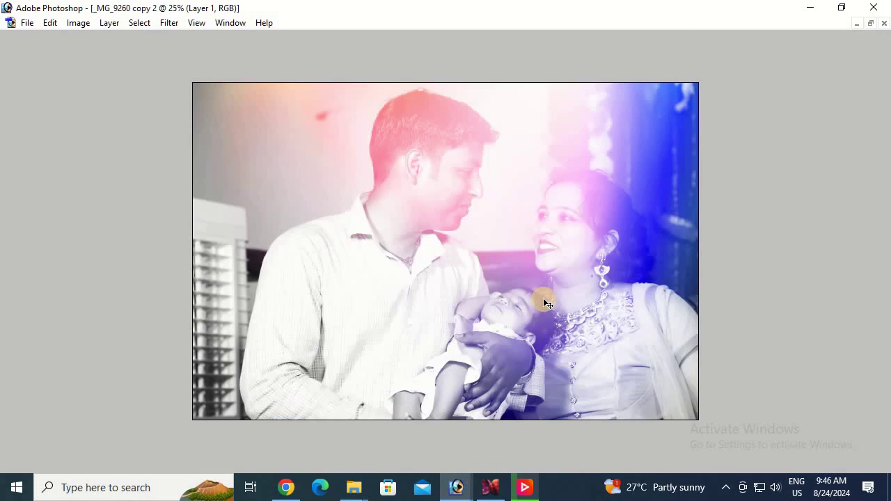
{"action": "key", "text": "ctrl+Tab"}
{"action": "key", "text": "ctrl+Tab"}
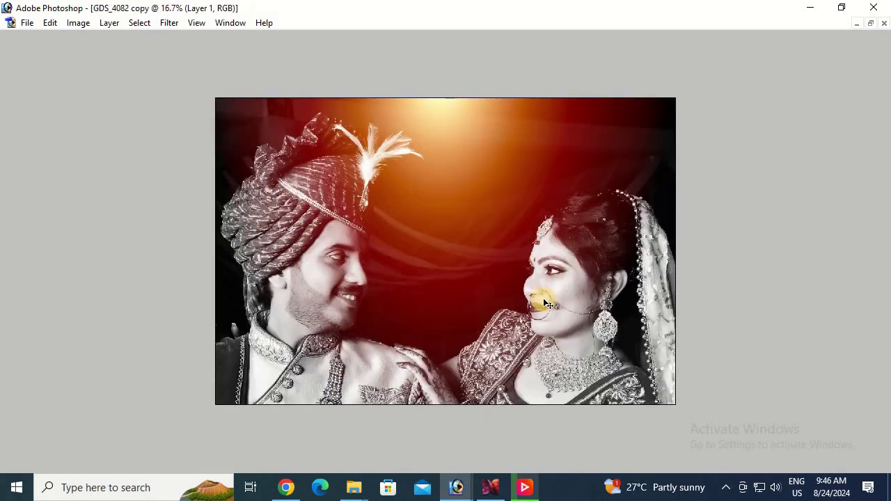
{"action": "key", "text": "ctrl+Tab"}
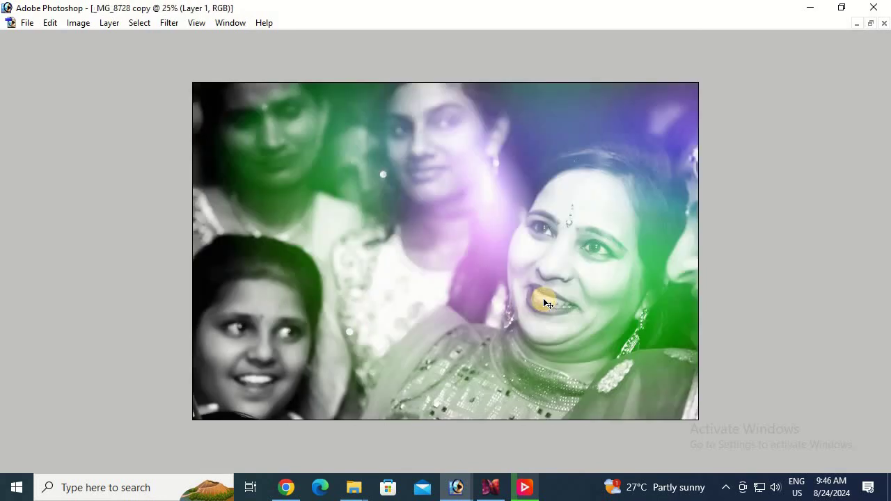
{"action": "key", "text": "ctrl+Tab"}
{"action": "key", "text": "ctrl+Tab"}
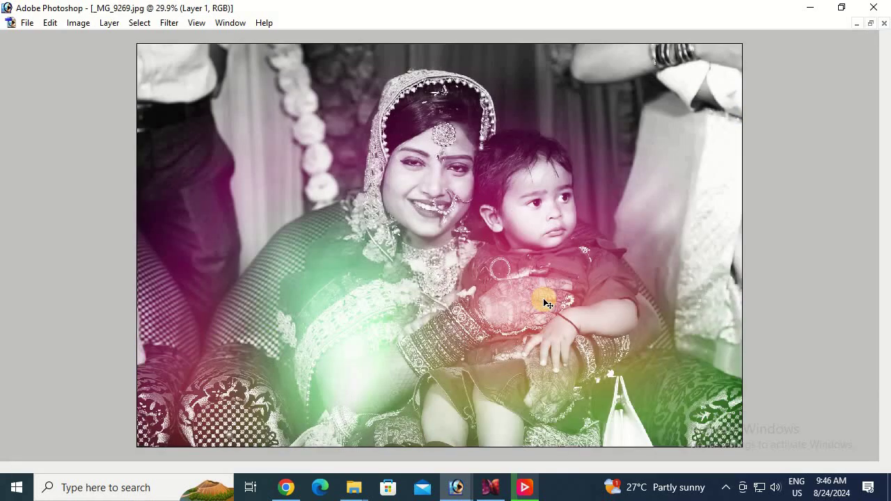
{"action": "key", "text": "ctrl+Tab"}
{"action": "key", "text": "ctrl+Tab"}
{"action": "key", "text": "ctrl+Tab"}
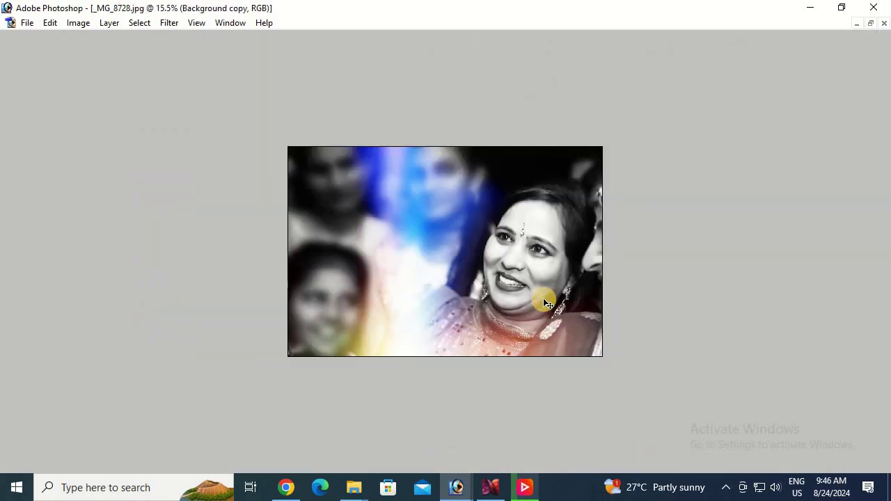
{"action": "key", "text": "ctrl+Tab"}
{"action": "key", "text": "ctrl+Tab"}
{"action": "key", "text": "ctrl+Tab"}
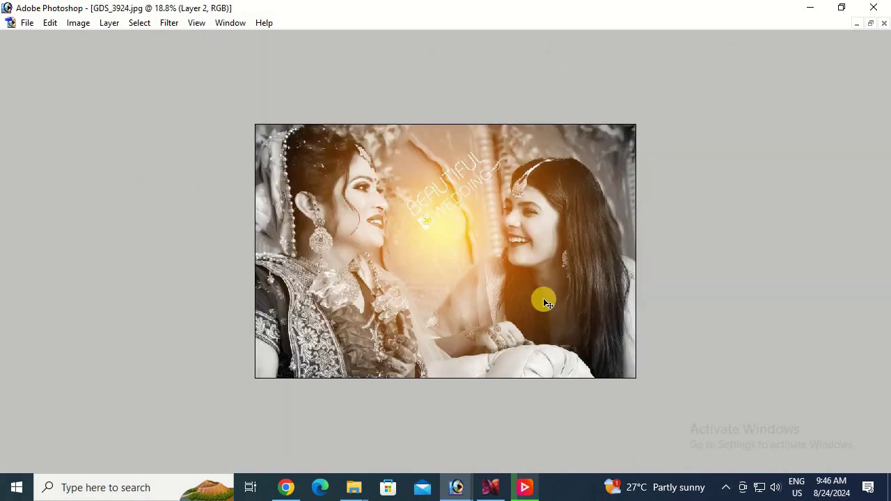
{"action": "key", "text": "ctrl+Tab"}
{"action": "key", "text": "ctrl+Tab"}
{"action": "key", "text": "ctrl+Tab"}
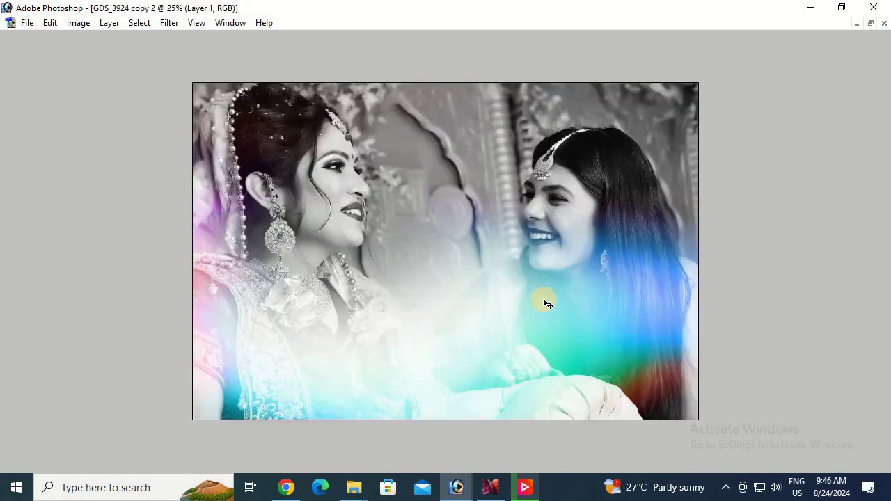
{"action": "key", "text": "alt+F4"}
- Discard unsaved changes, open GDS_3924.jpg from Explorer full-screen, and desaturate it
{"action": "left_click", "coordinate": [457, 193]}
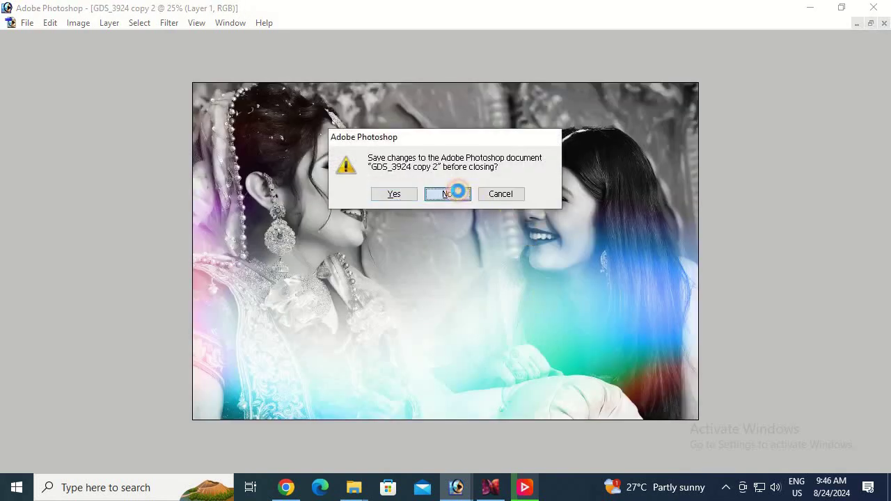
{"action": "left_click", "coordinate": [464, 412]}
{"action": "mouse_move", "coordinate": [456, 487]}
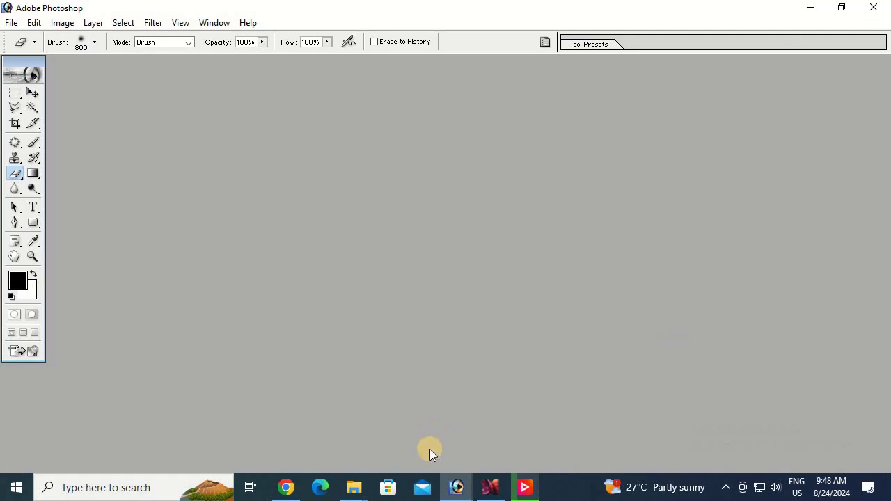
{"action": "left_click", "coordinate": [353, 487]}
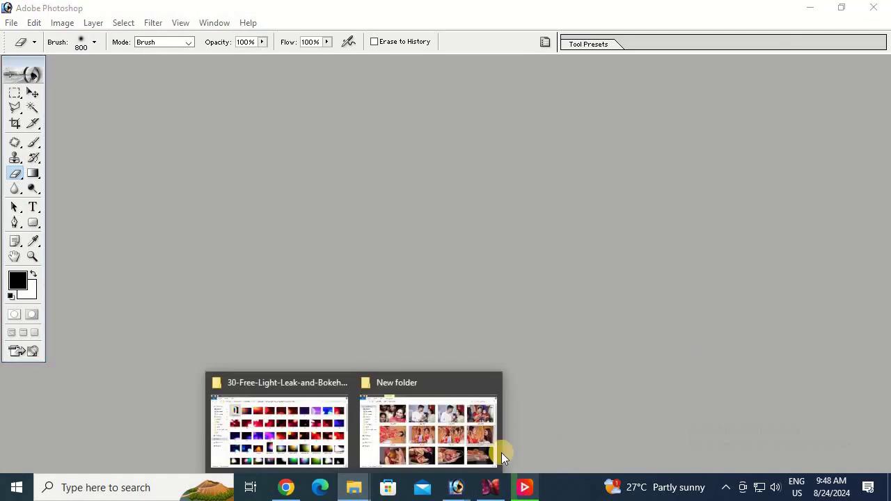
{"action": "key", "text": "alt+Tab"}
{"action": "key", "text": "alt+Tab"}
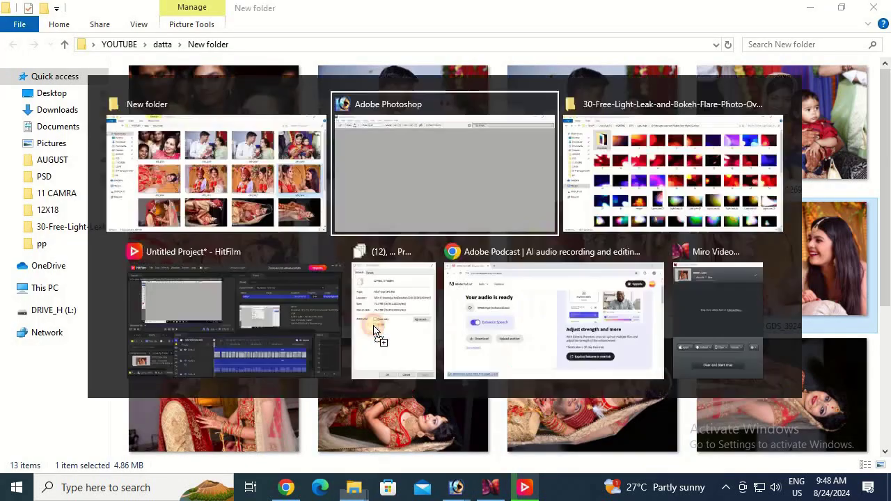
{"action": "left_click_drag", "start_coordinate": [376, 333], "coordinate": [374, 326]}
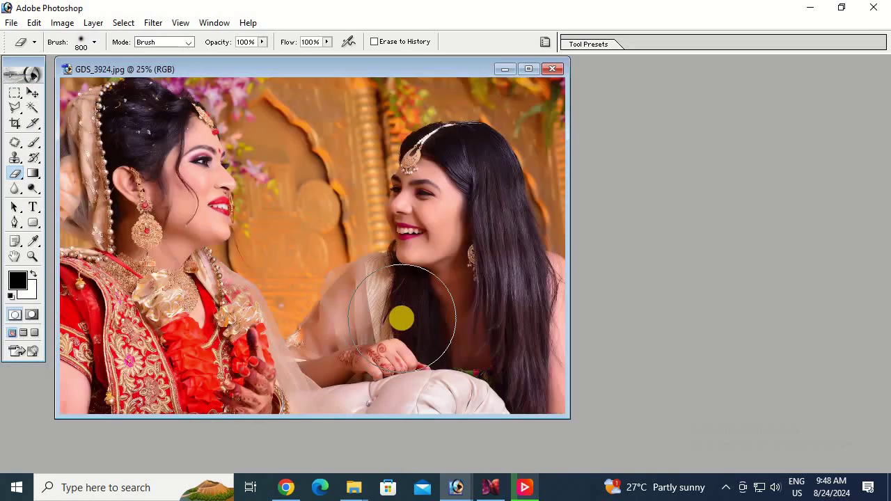
{"action": "key", "text": "f"}
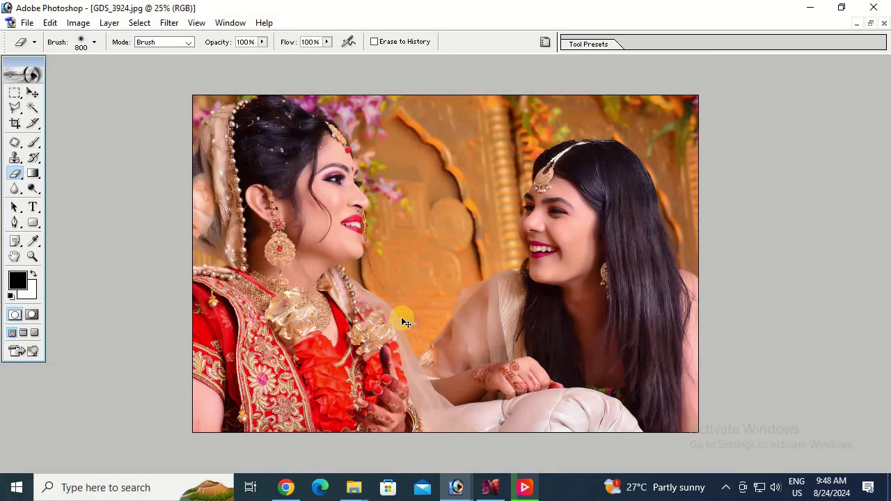
{"action": "key", "text": "ctrl+shift+u"}
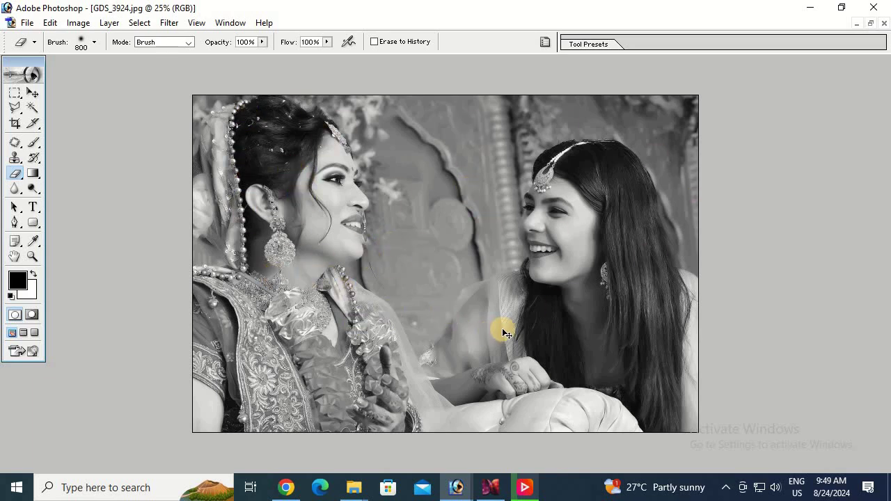
- Undo the desaturation, try dark and red foreground colours, then reset default black and white
{"action": "key", "text": "ctrl+z"}
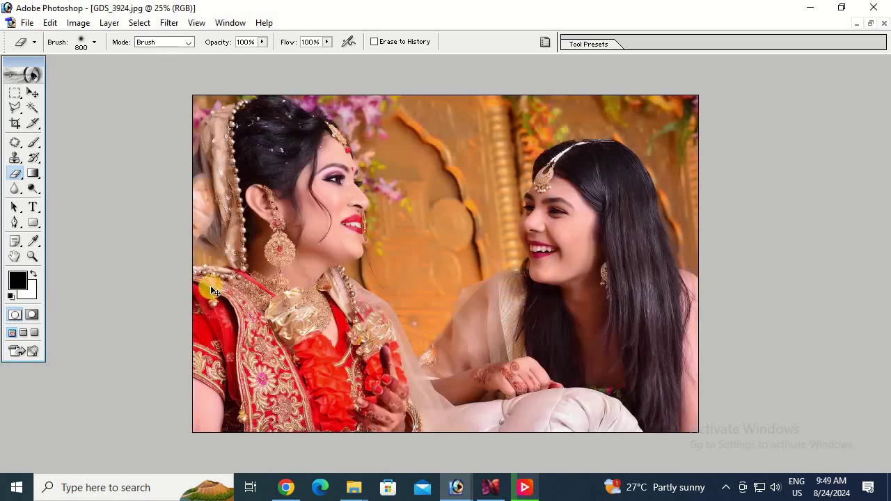
{"action": "left_click", "coordinate": [17, 280]}
{"action": "left_click", "coordinate": [606, 358]}
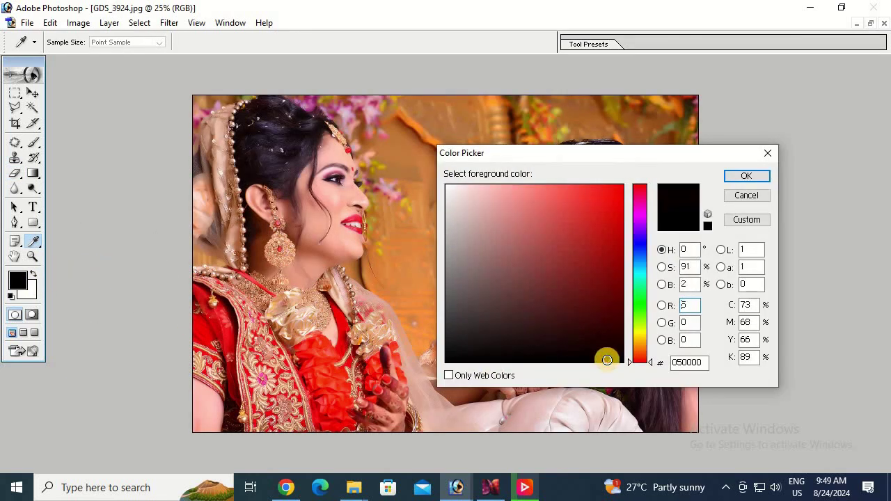
{"action": "key", "text": "Return"}
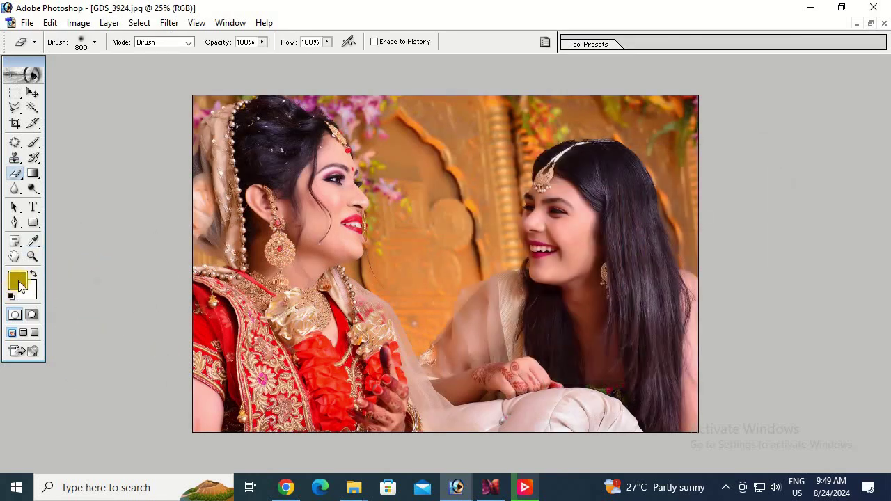
{"action": "left_click", "coordinate": [17, 281]}
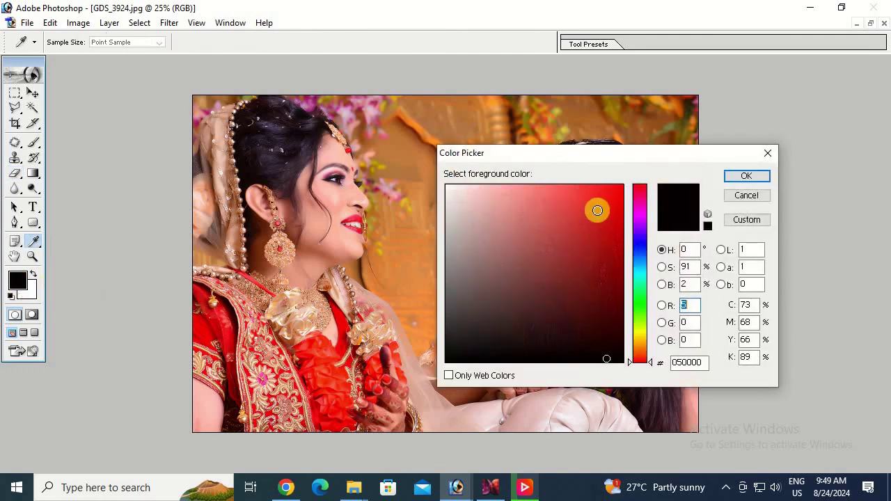
{"action": "left_click", "coordinate": [598, 211]}
{"action": "key", "text": "Return"}
{"action": "key", "text": "e"}
{"action": "key", "text": "d"}
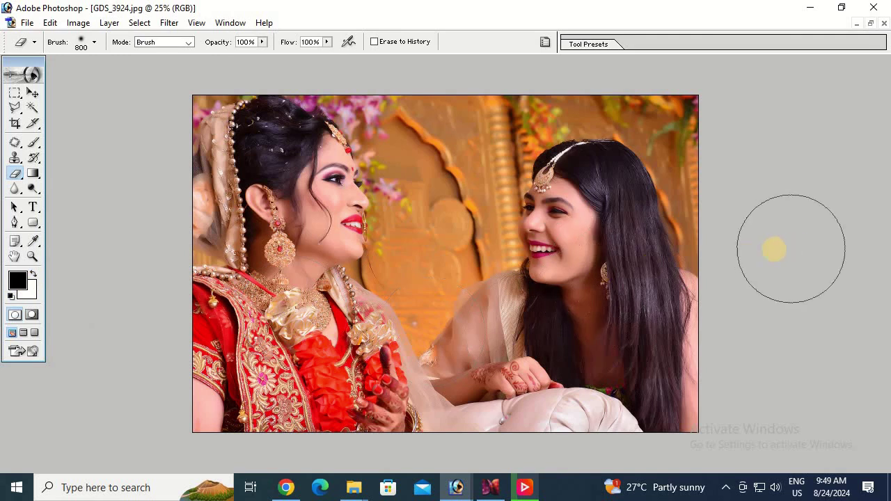
- Apply a black-to-white Gradient Map to GDS_3924.jpg
{"action": "key", "text": "alt+i"}
{"action": "key", "text": "a"}
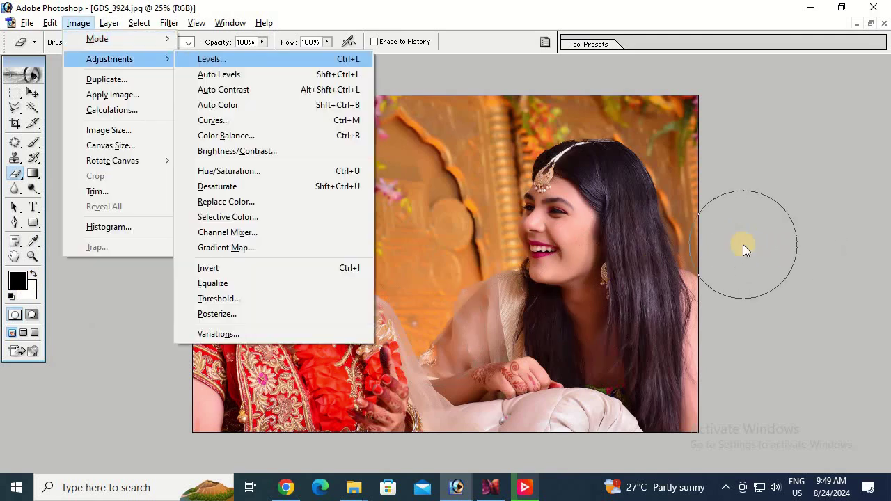
{"action": "left_click", "coordinate": [286, 248]}
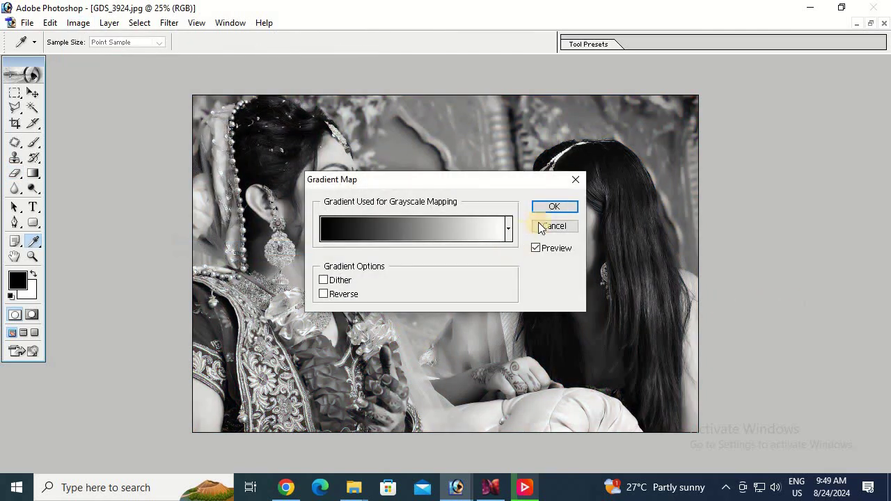
{"action": "key", "text": "Return"}
{"action": "key", "text": "e"}
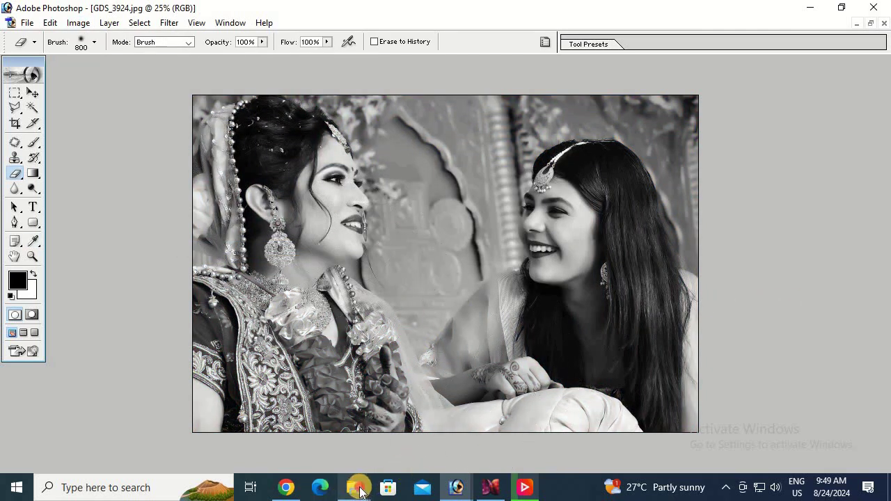
- Open Untitled-3- from the overlays' New folder, shown as large icons, in Photoshop
{"action": "left_click", "coordinate": [355, 487]}
{"action": "left_click", "coordinate": [328, 438]}
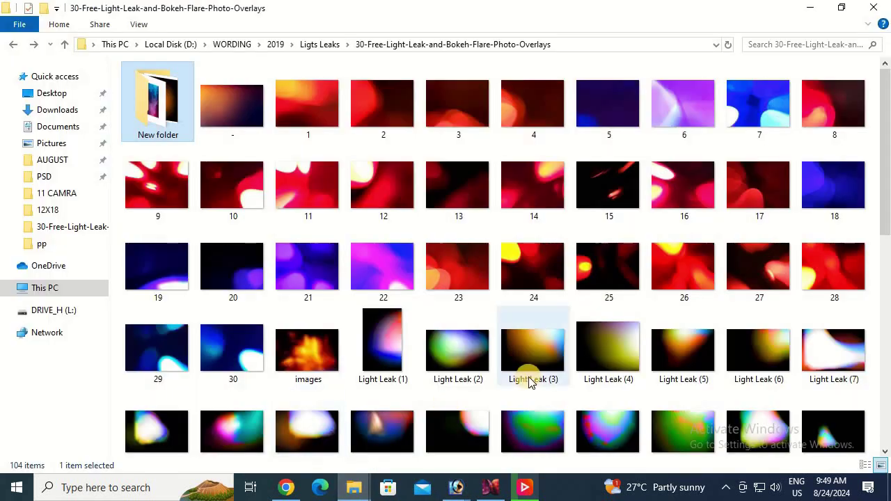
{"action": "double_click", "coordinate": [173, 100]}
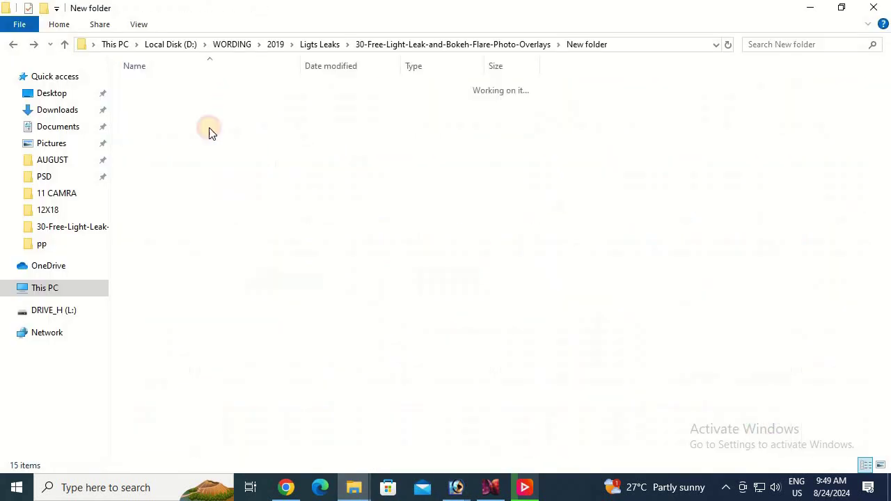
{"action": "right_click", "coordinate": [655, 135]}
{"action": "left_click", "coordinate": [593, 160]}
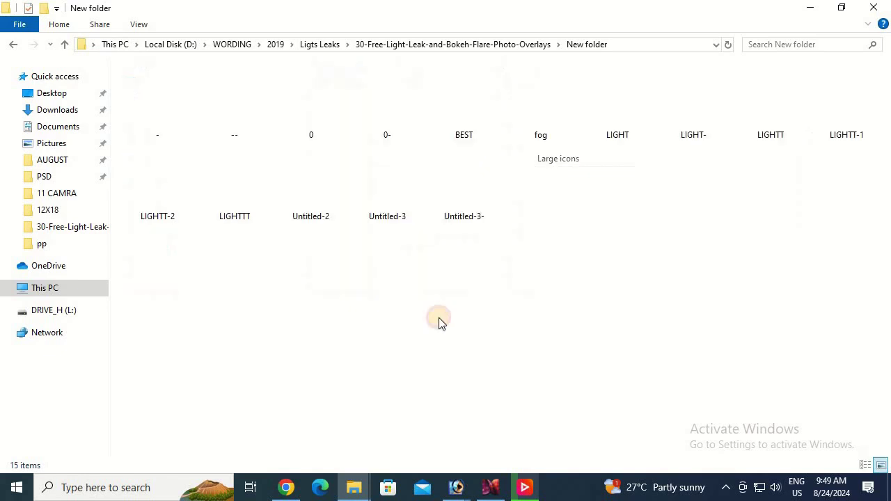
{"action": "mouse_move", "coordinate": [463, 198]}
{"action": "left_mouse_down"}
{"action": "mouse_move", "coordinate": [486, 395]}
{"action": "mouse_move", "coordinate": [477, 388]}
{"action": "left_mouse_up"}
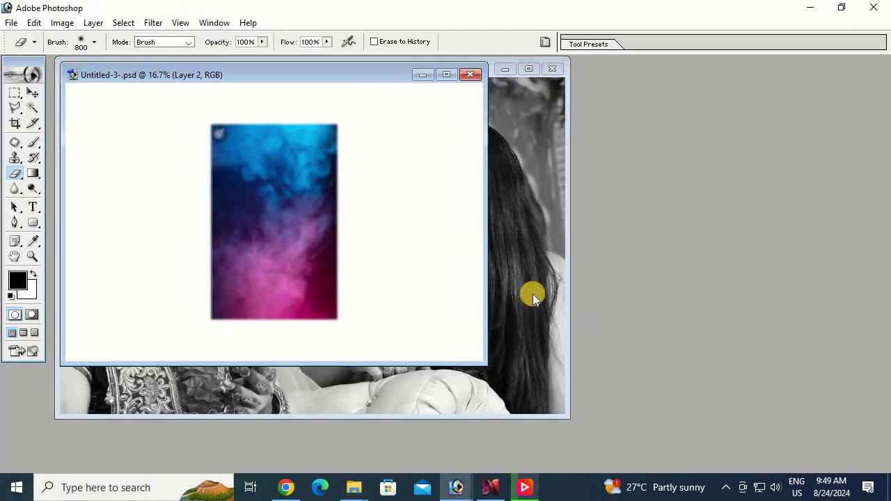
- Copy the blue-pink smoke layer into GDS_3924.jpg and close the Untitled-3- overlay
{"action": "key", "text": "v"}
{"action": "left_click_drag", "start_coordinate": [396, 272], "coordinate": [529, 309]}
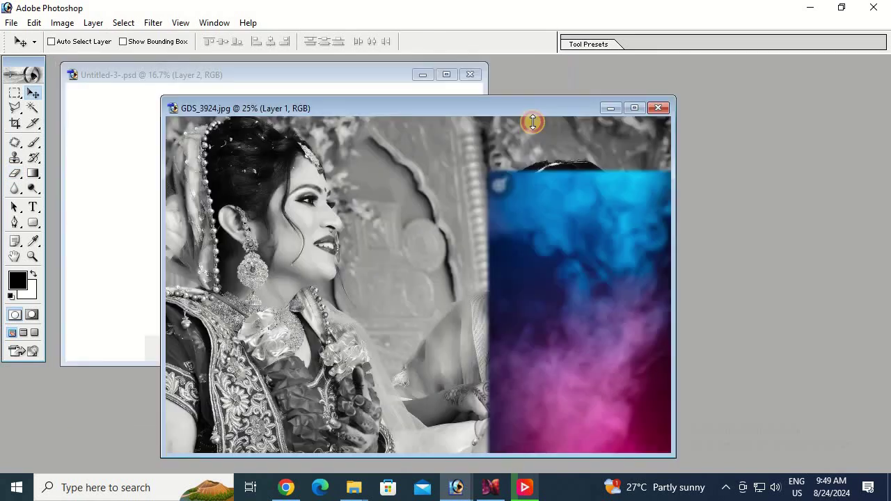
{"action": "left_click_drag", "start_coordinate": [408, 69], "coordinate": [563, 131]}
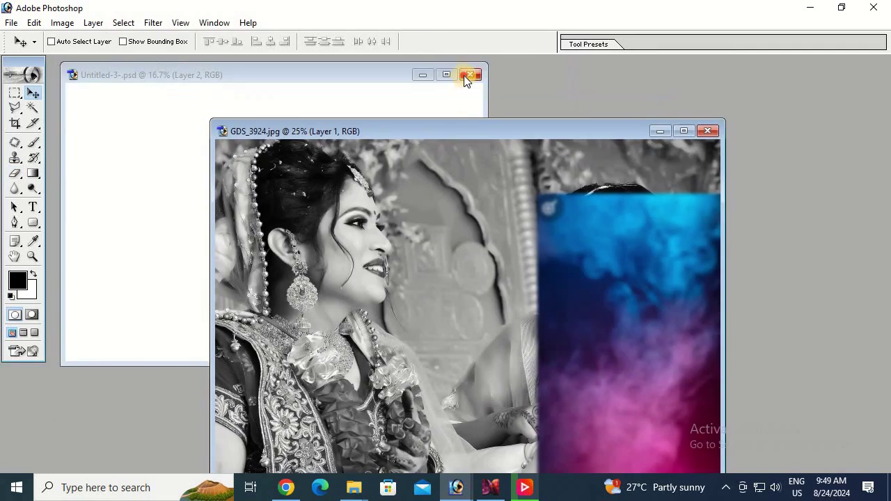
{"action": "left_click", "coordinate": [476, 74]}
- Rotate the smoke layer 90° counter-clockwise and scale it to about 195% to fill the canvas
{"action": "double_click", "coordinate": [543, 129]}
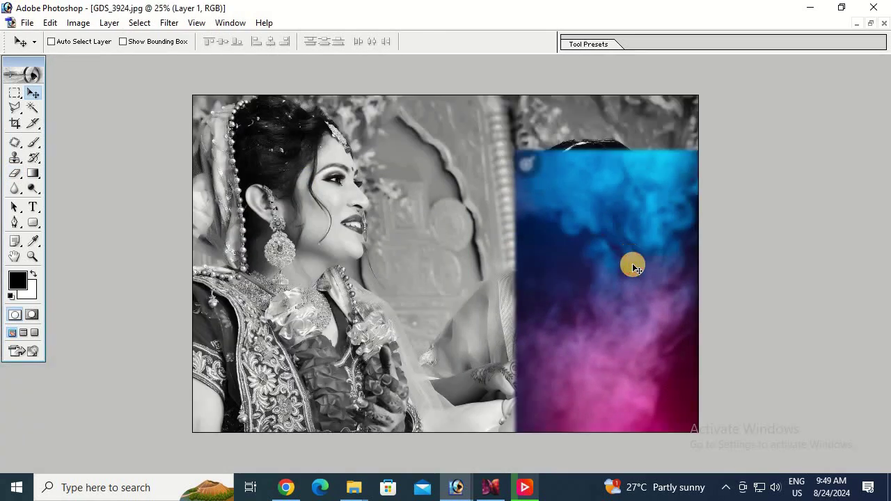
{"action": "mouse_move", "coordinate": [631, 264]}
{"action": "left_mouse_down"}
{"action": "mouse_move", "coordinate": [432, 193]}
{"action": "mouse_move", "coordinate": [443, 227]}
{"action": "left_mouse_up"}
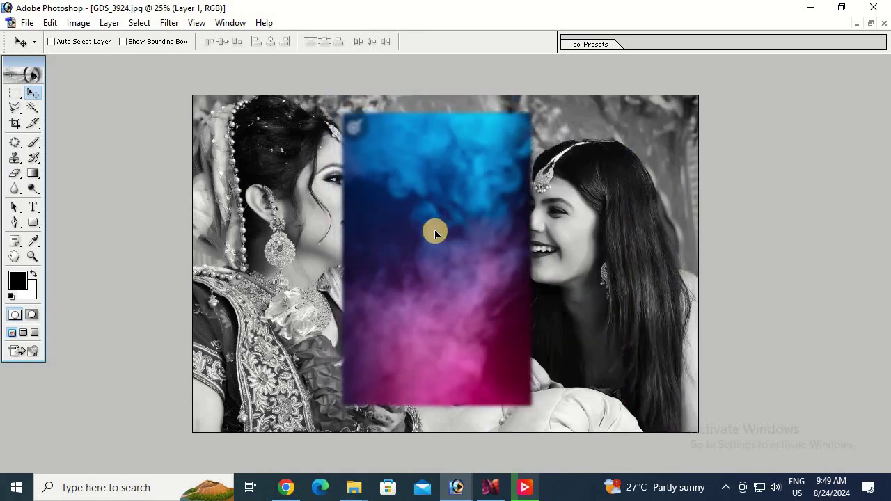
{"action": "key", "text": "ctrl+t"}
{"action": "right_click", "coordinate": [462, 256]}
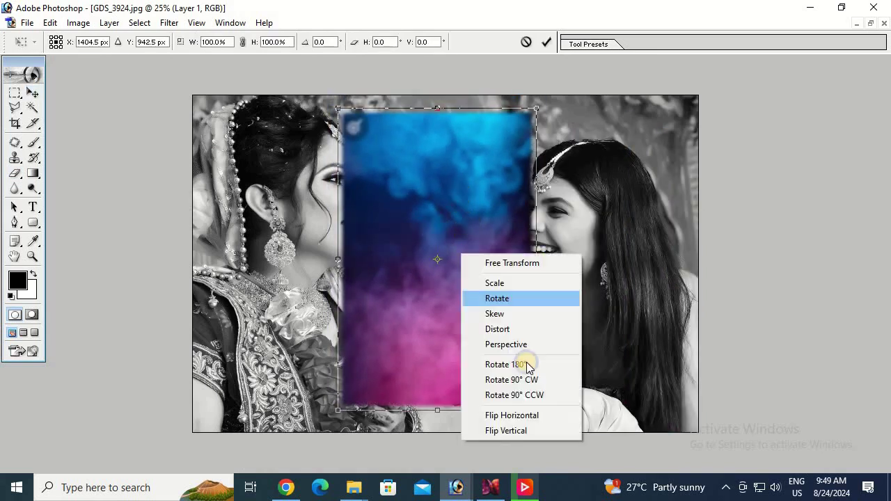
{"action": "right_click", "coordinate": [495, 169]}
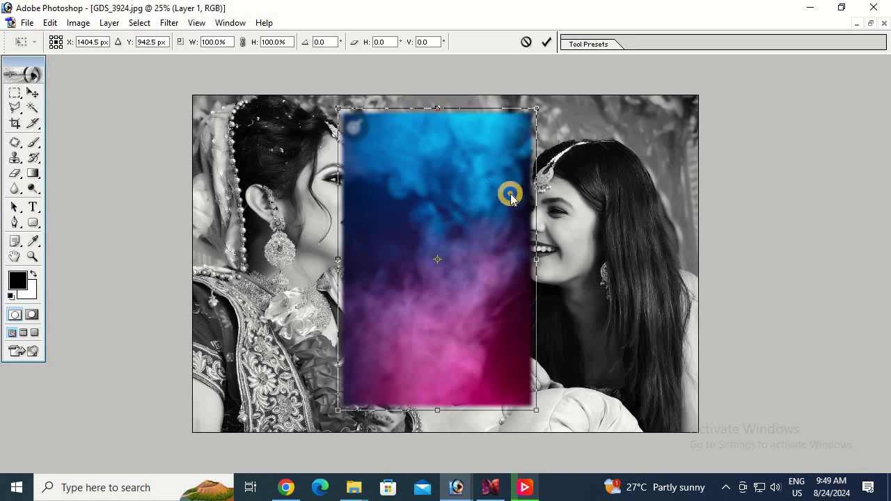
{"action": "left_click", "coordinate": [574, 311]}
{"action": "left_click_drag", "start_coordinate": [582, 165], "coordinate": [730, 91]}
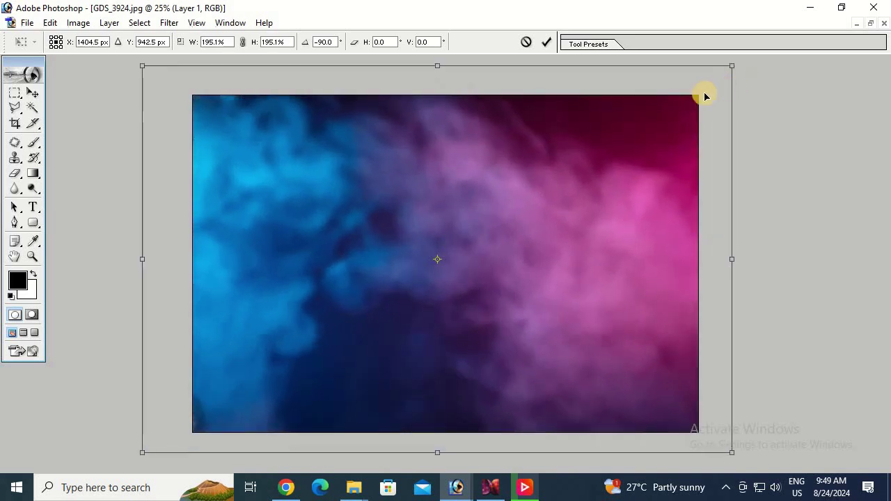
{"action": "key", "text": "Return"}
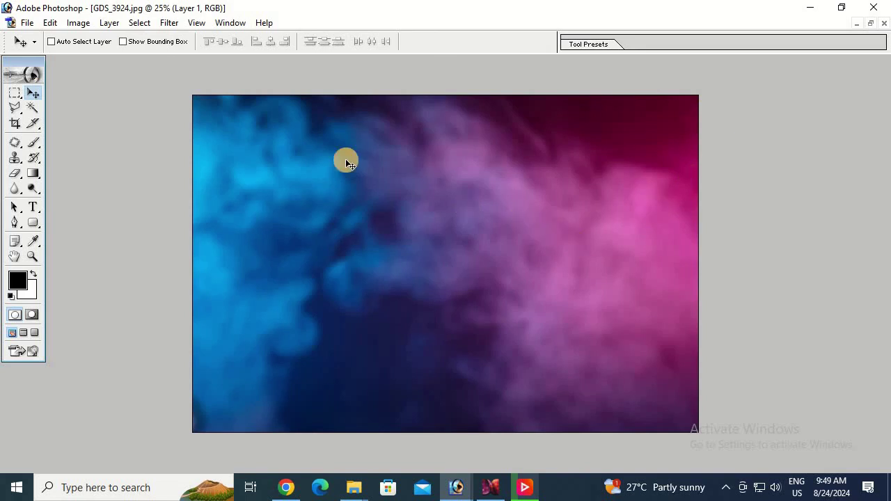
- Show the Layers panel and set Layer 1's blend mode to Screen
{"action": "left_click", "coordinate": [240, 23]}
{"action": "mouse_move", "coordinate": [254, 54]}
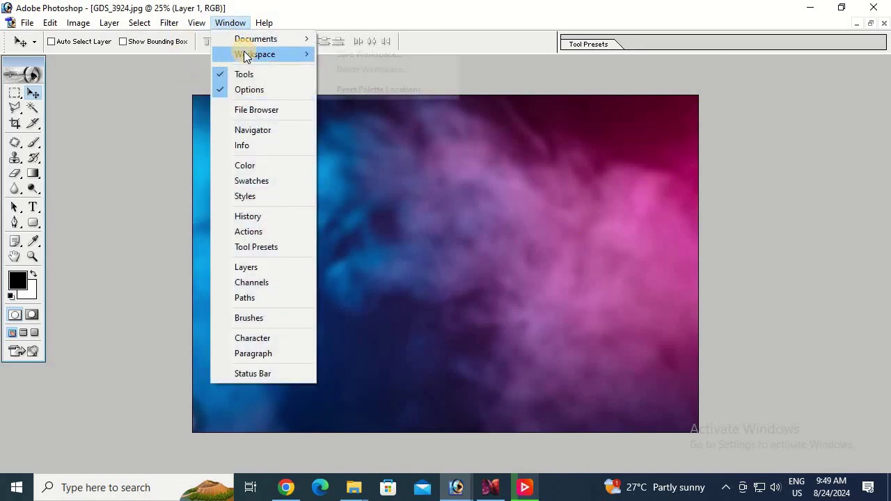
{"action": "left_click", "coordinate": [269, 268]}
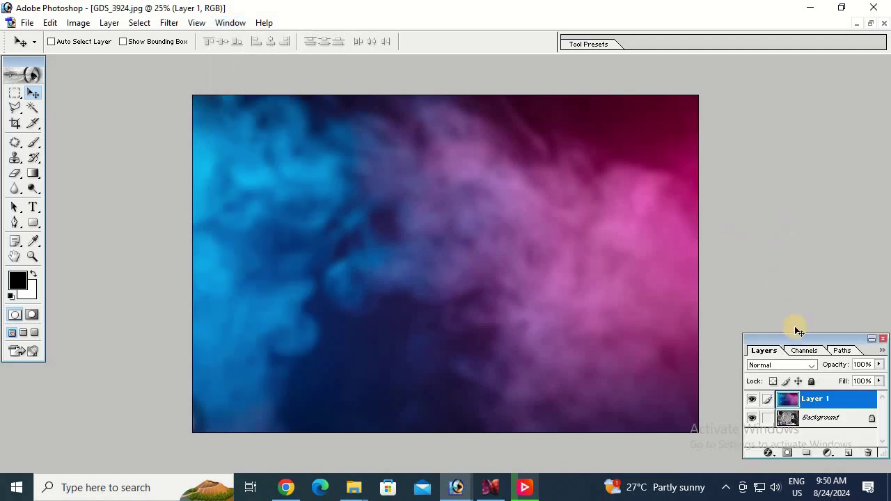
{"action": "left_click", "coordinate": [789, 367]}
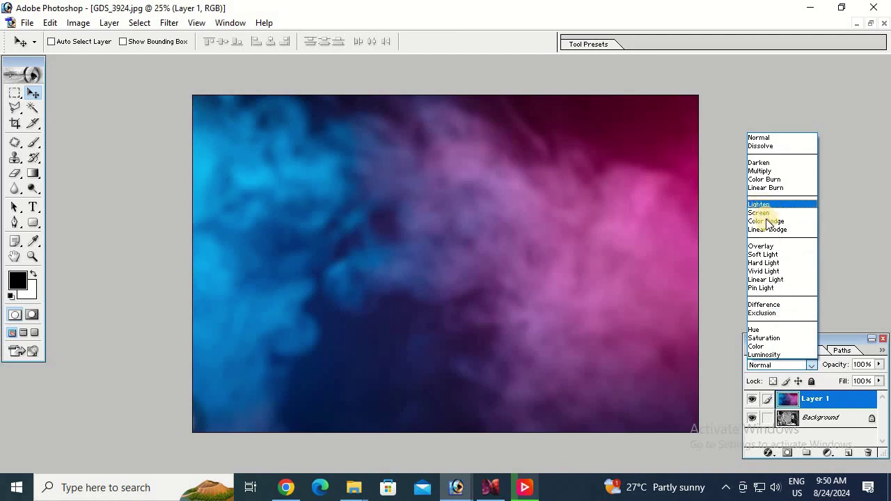
{"action": "left_click", "coordinate": [688, 335]}
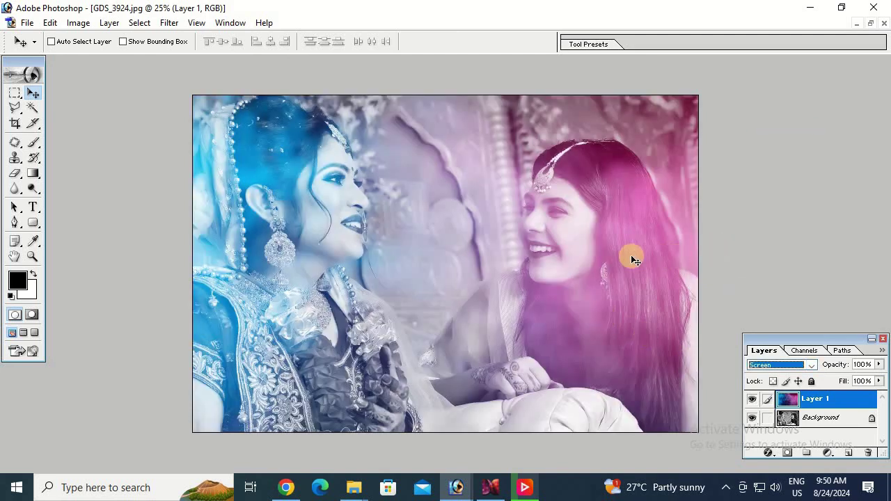
{"action": "key", "text": "Tab"}
{"action": "key", "text": "Tab"}
{"action": "key", "text": "Tab"}
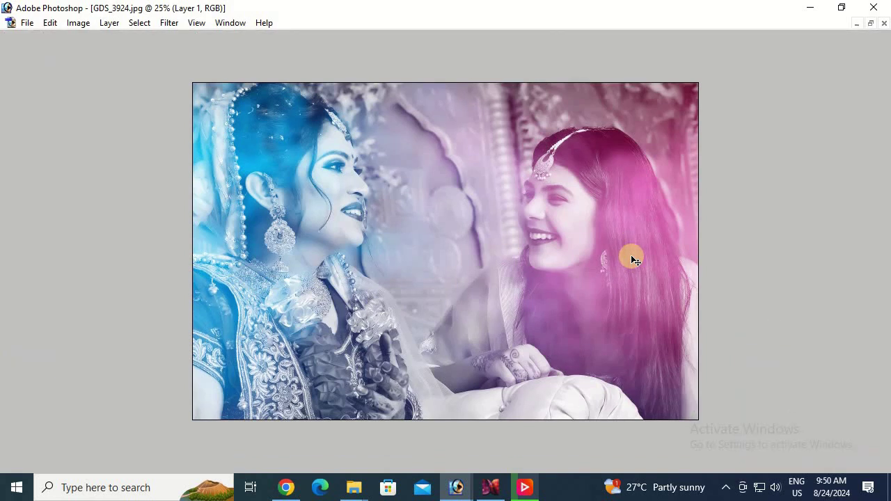
- Shift the smoke layer's hue in Hue/Saturation to give teal-green and purple tints
{"action": "key", "text": "ctrl+u"}
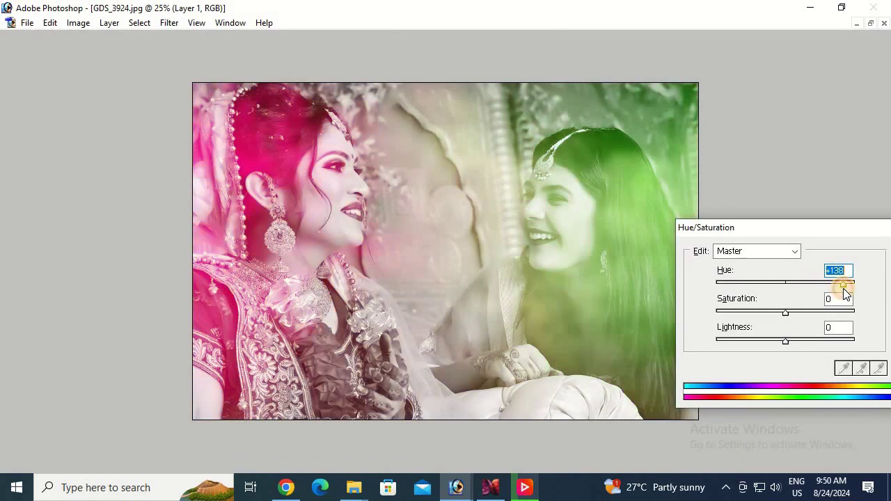
{"action": "mouse_move", "coordinate": [815, 288]}
{"action": "left_mouse_down"}
{"action": "mouse_move", "coordinate": [757, 285]}
{"action": "mouse_move", "coordinate": [809, 293]}
{"action": "mouse_move", "coordinate": [765, 292]}
{"action": "left_mouse_up"}
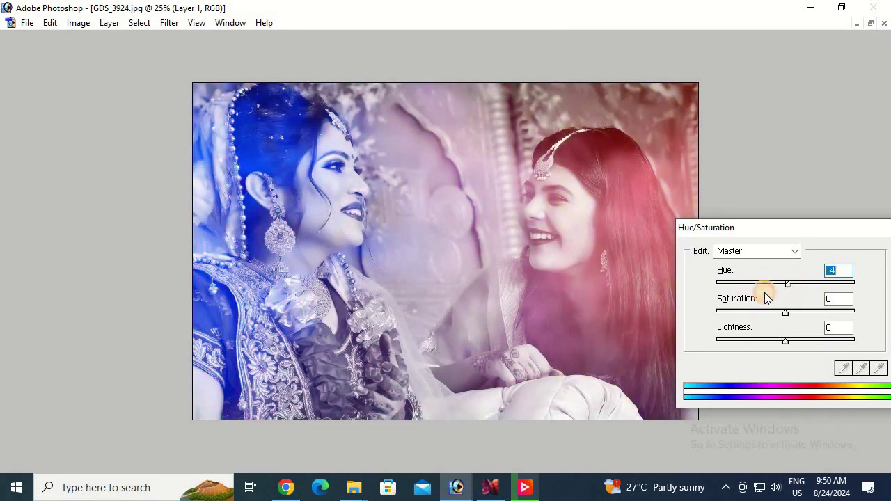
{"action": "key", "text": "Return"}
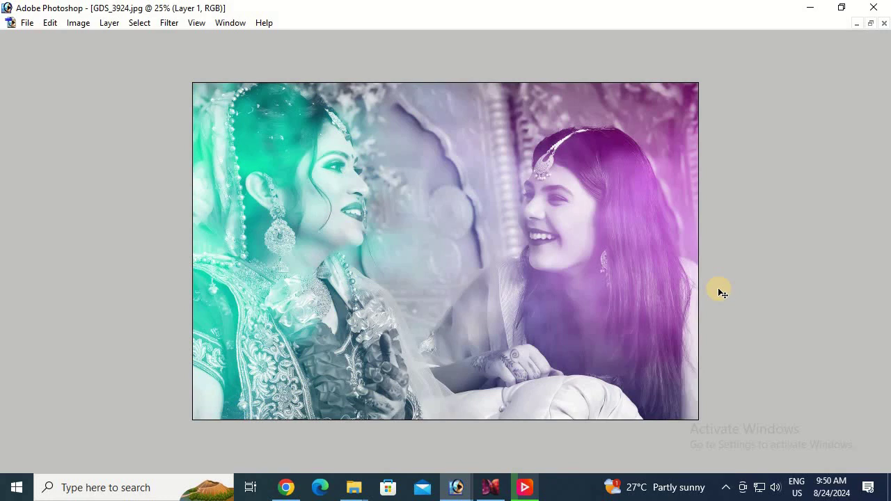
{"action": "key", "text": "alt+t"}
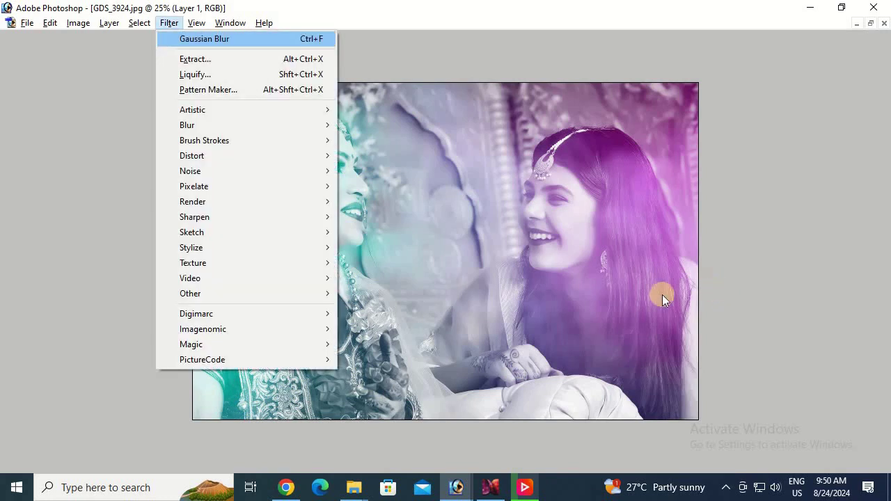
{"action": "mouse_move", "coordinate": [209, 124]}
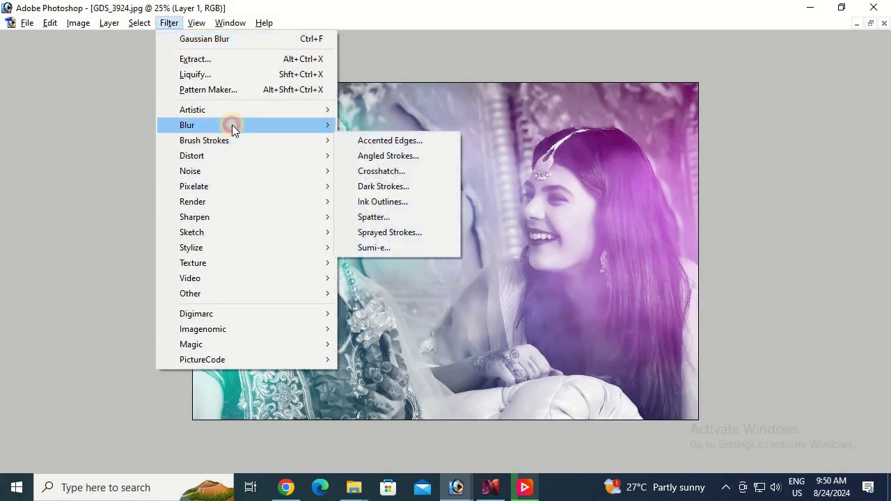
- Apply a Gaussian Blur with radius 32.8 to the overlay and fit the image on screen
{"action": "left_click", "coordinate": [391, 155]}
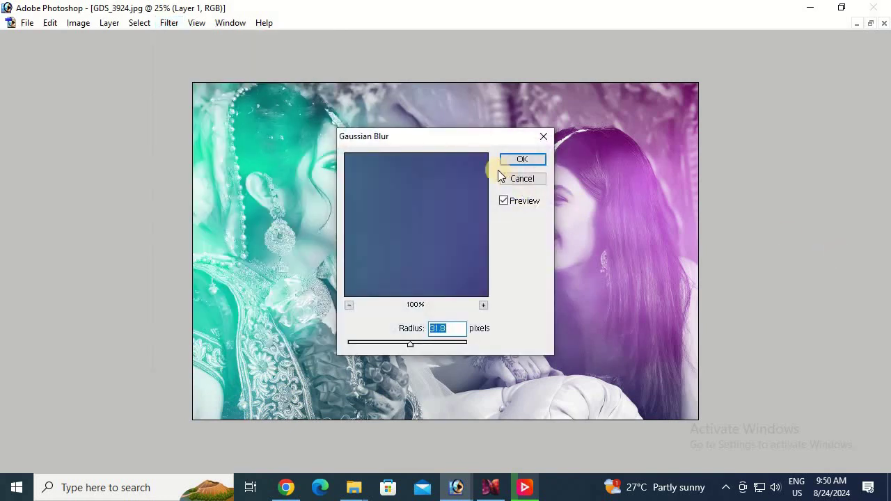
{"action": "left_click_drag", "start_coordinate": [484, 143], "coordinate": [882, 172]}
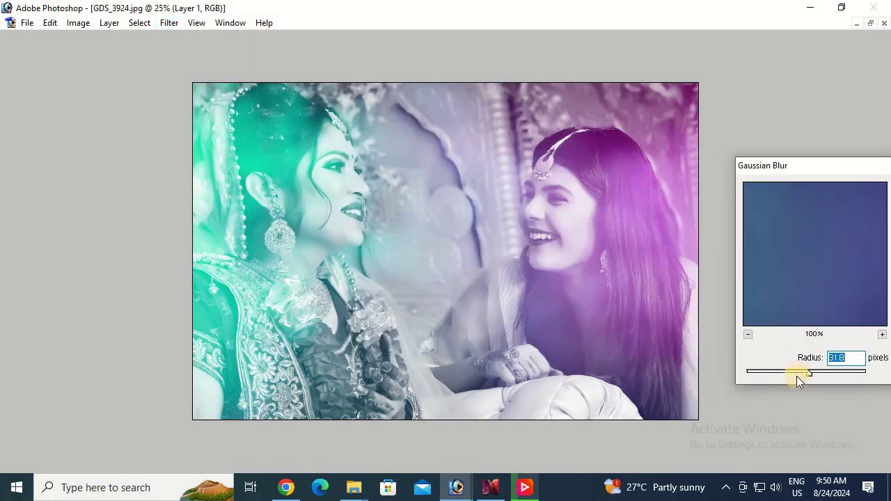
{"action": "left_click_drag", "start_coordinate": [820, 374], "coordinate": [810, 374]}
{"action": "left_click_drag", "start_coordinate": [812, 166], "coordinate": [644, 173]}
{"action": "left_click", "coordinate": [756, 198]}
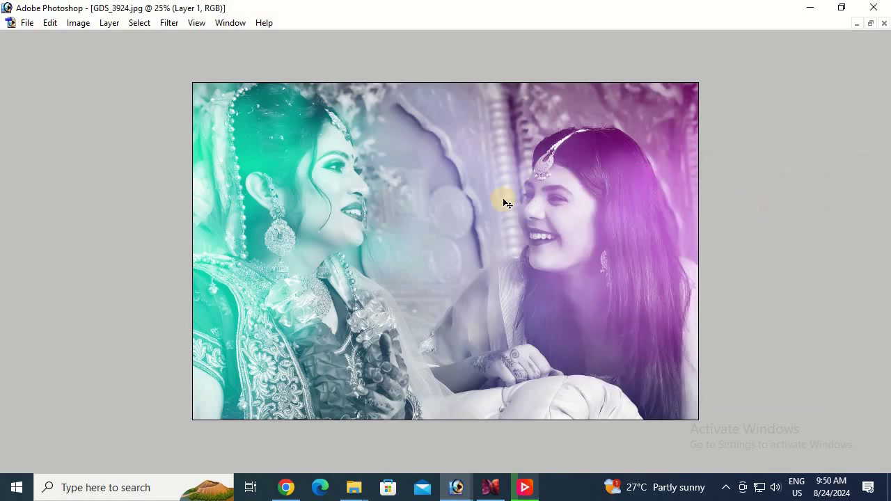
{"action": "left_click_drag", "start_coordinate": [232, 112], "coordinate": [684, 314]}
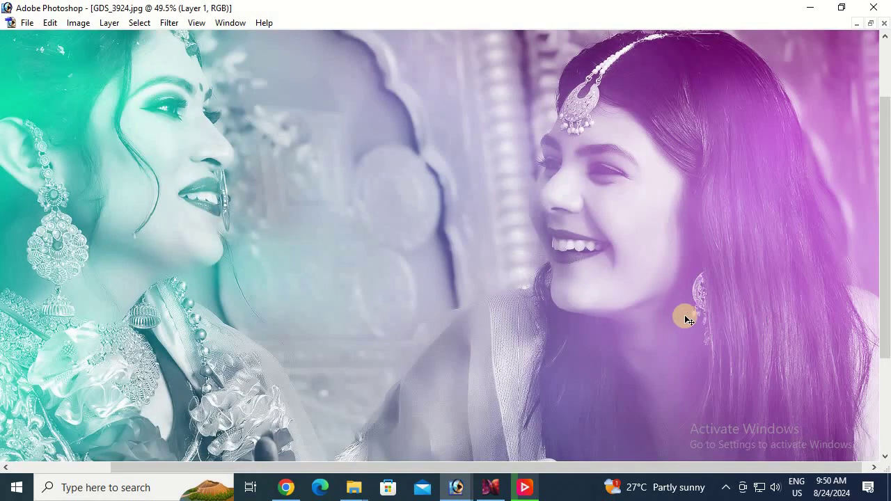
{"action": "key", "text": "ctrl+0"}
- Keep the wedding photo open and delete the colour overlay layer
{"action": "key", "text": "ctrl+w"}
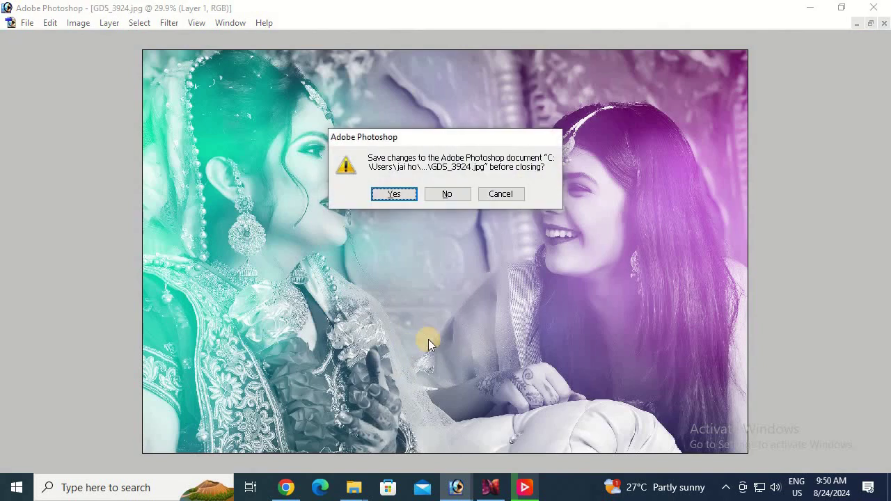
{"action": "left_click", "coordinate": [506, 194]}
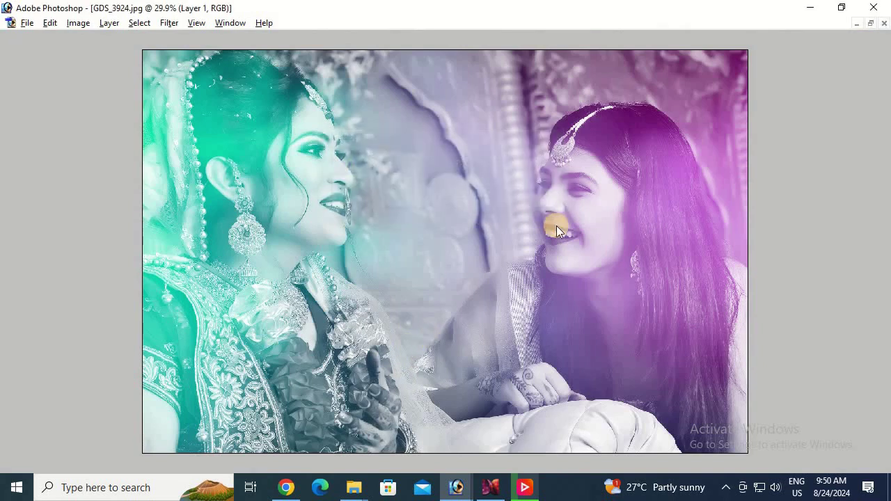
{"action": "key", "text": "alt+l"}
{"action": "key", "text": "d"}
{"action": "key", "text": "Return"}
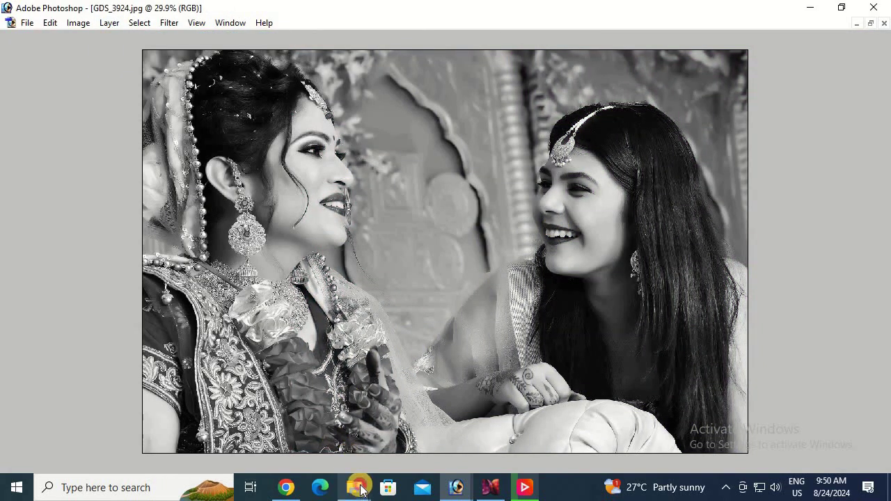
- Open the 0- light-leak file from the New folder in Photoshop
{"action": "left_click", "coordinate": [361, 491]}
{"action": "left_click", "coordinate": [376, 442]}
{"action": "left_click", "coordinate": [413, 169]}
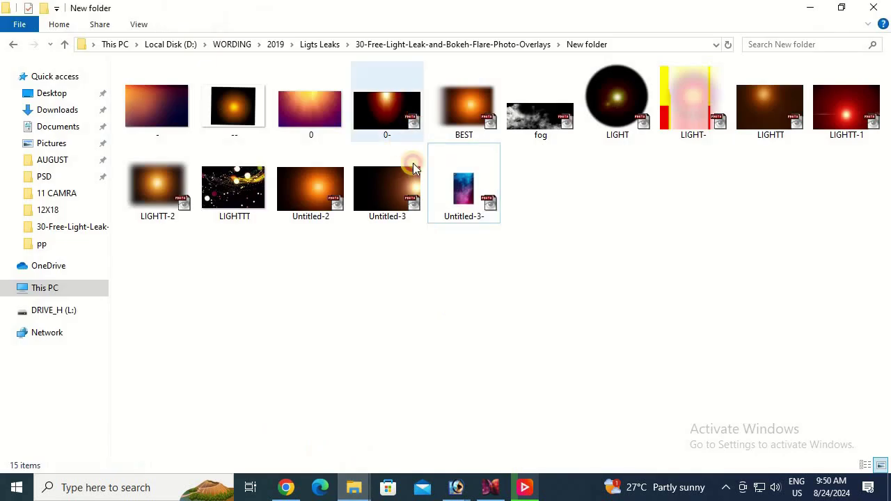
{"action": "left_click_drag", "start_coordinate": [390, 112], "coordinate": [474, 296]}
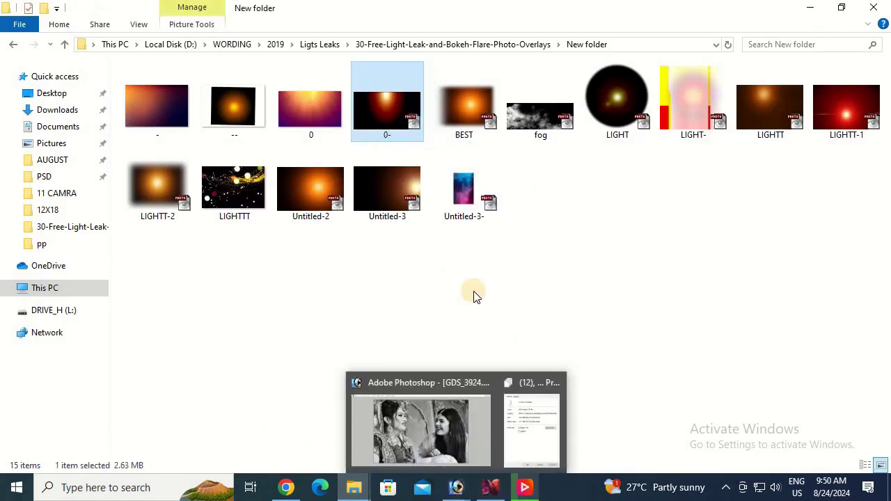
{"action": "double_click", "coordinate": [398, 107]}
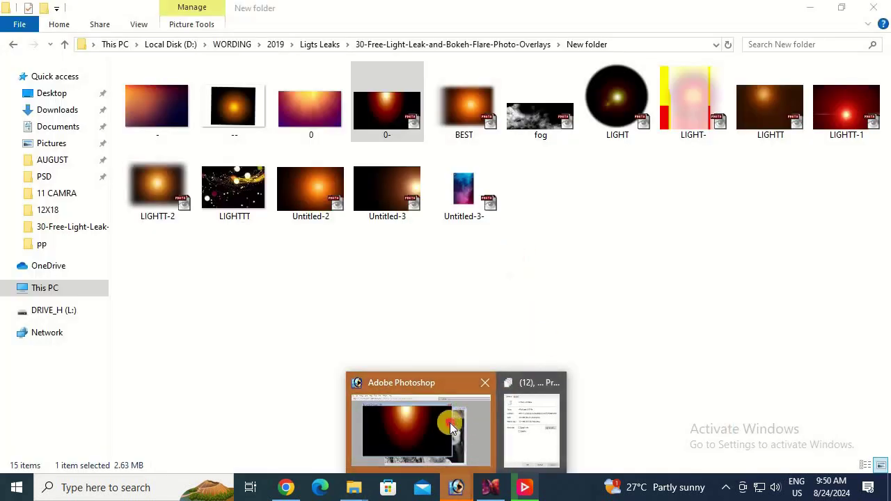
- Copy the orange gradient layer onto GDS_3924.jpg and close the 0- document
{"action": "left_click", "coordinate": [448, 421]}
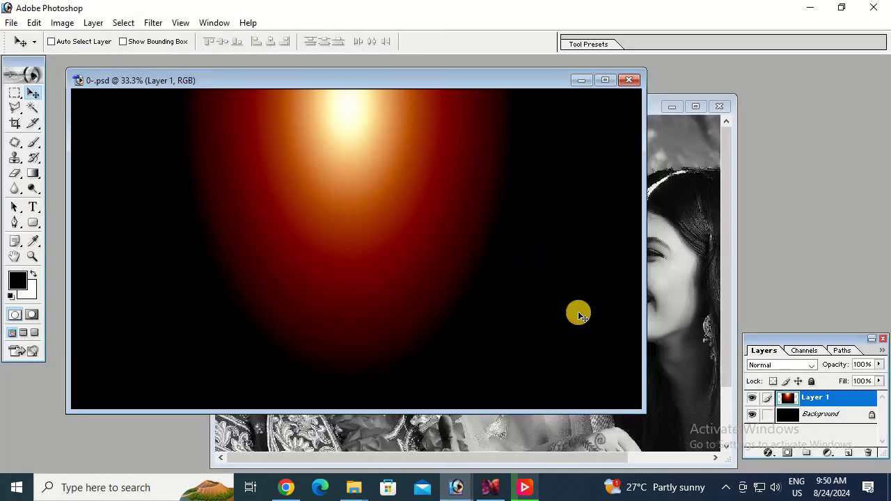
{"action": "left_click_drag", "start_coordinate": [579, 314], "coordinate": [666, 358]}
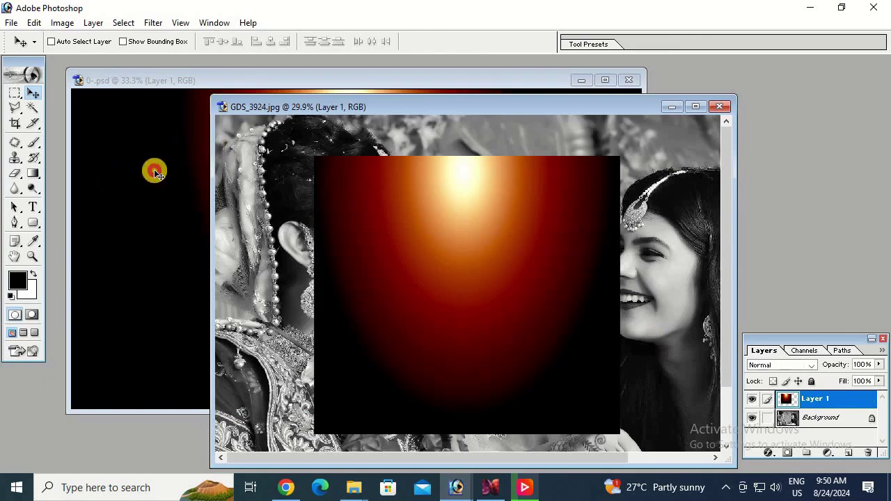
{"action": "left_click", "coordinate": [154, 173]}
{"action": "left_click", "coordinate": [629, 80]}
- Set the gradient layer to Screen and enlarge it to about 215% over the photo
{"action": "left_click", "coordinate": [766, 365]}
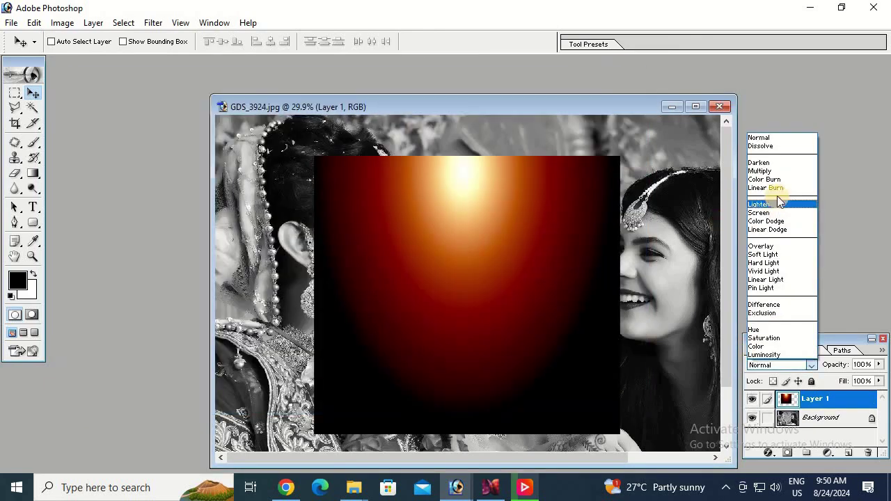
{"action": "left_click", "coordinate": [759, 212]}
{"action": "key", "text": "alt+minus"}
{"action": "key", "text": "x"}
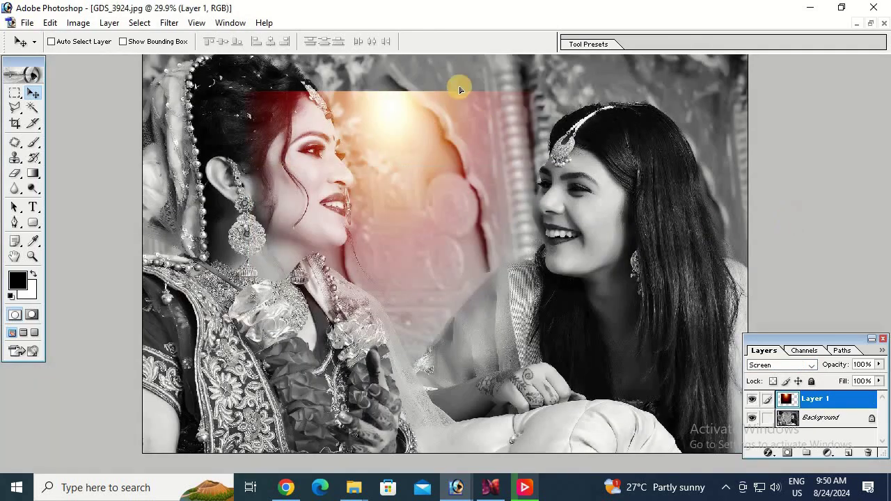
{"action": "key", "text": "ctrl+t"}
{"action": "left_click_drag", "start_coordinate": [536, 104], "coordinate": [687, 18]}
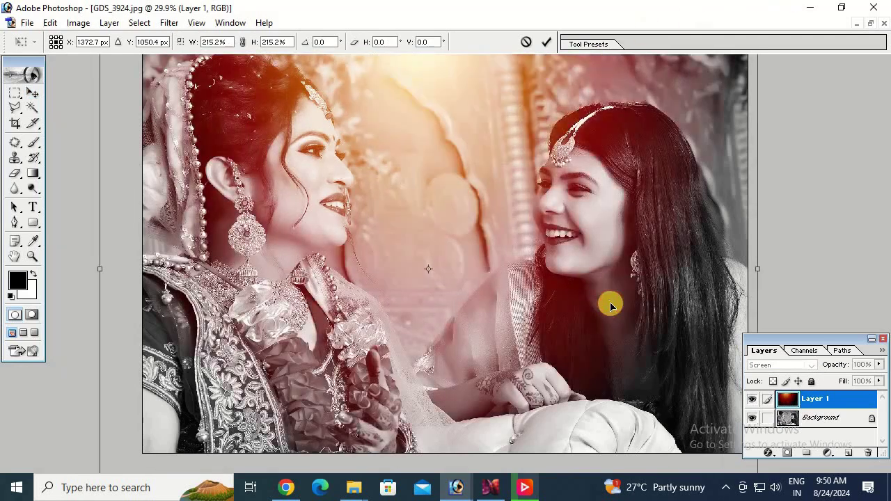
{"action": "key", "text": "ctrl+minus"}
{"action": "key", "text": "Return"}
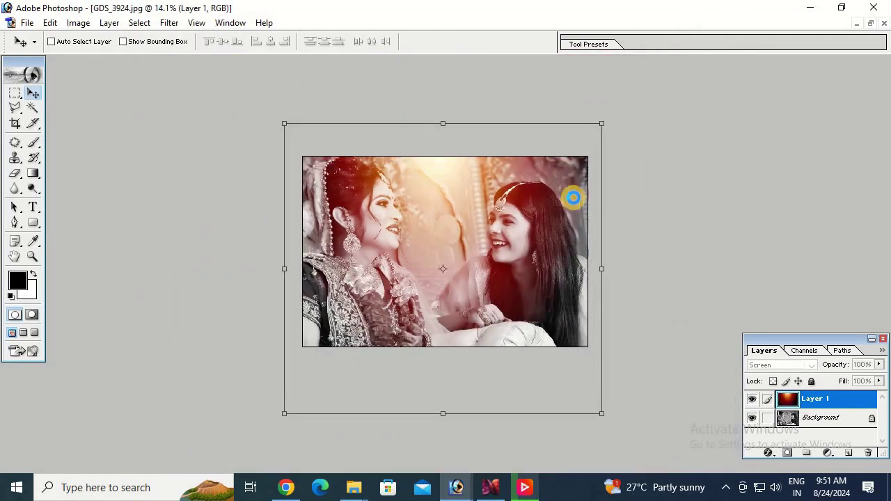
- Cycle the gradient layer through the blend modes, starting from Normal
{"action": "left_click", "coordinate": [762, 365]}
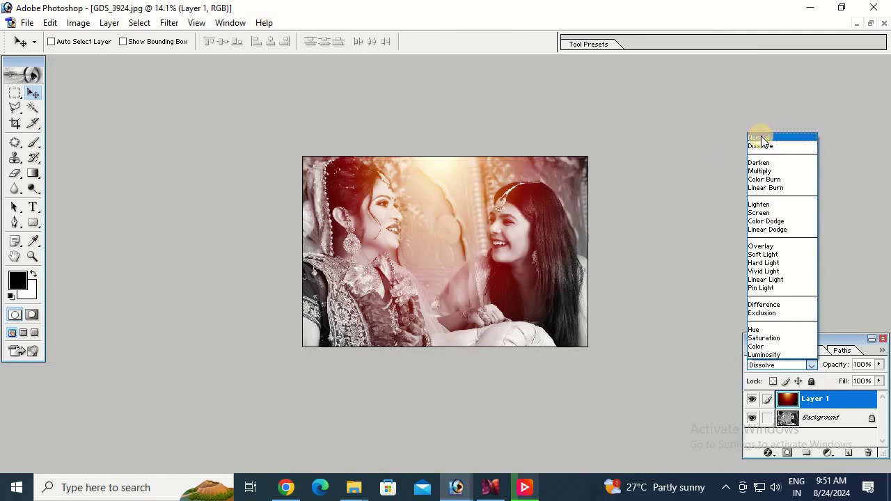
{"action": "left_click", "coordinate": [759, 137]}
{"action": "key", "text": "Down"}
{"action": "key", "text": "Down"}
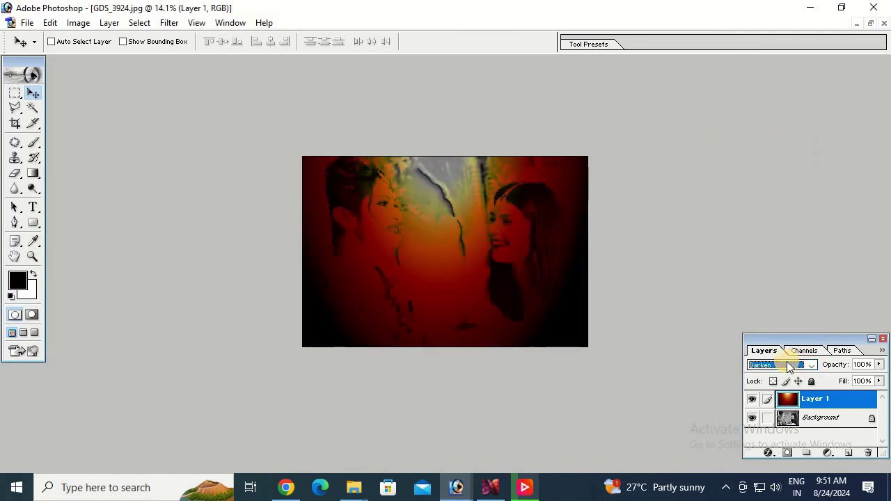
{"action": "key", "text": "Down"}
{"action": "key", "text": "Down"}
{"action": "key", "text": "Down"}
{"action": "key", "text": "Down"}
{"action": "key", "text": "Down"}
{"action": "key", "text": "Down"}
{"action": "key", "text": "Down"}
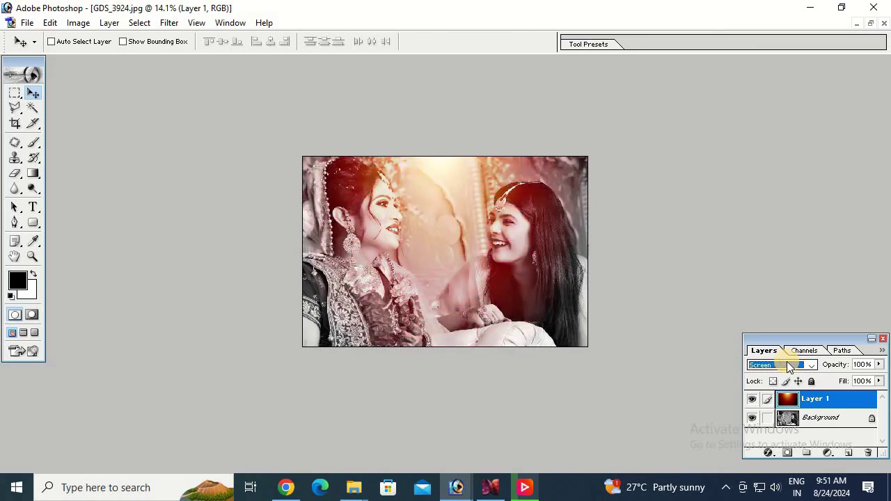
{"action": "key", "text": "Down"}
{"action": "key", "text": "Down"}
{"action": "key", "text": "Down"}
{"action": "key", "text": "Down"}
{"action": "key", "text": "Down"}
{"action": "key", "text": "Down"}
{"action": "key", "text": "Down"}
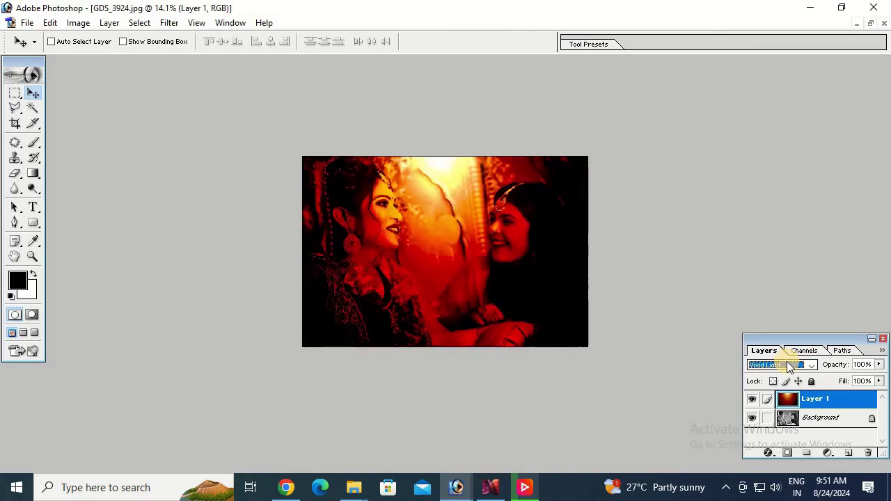
{"action": "left_click", "coordinate": [884, 339]}
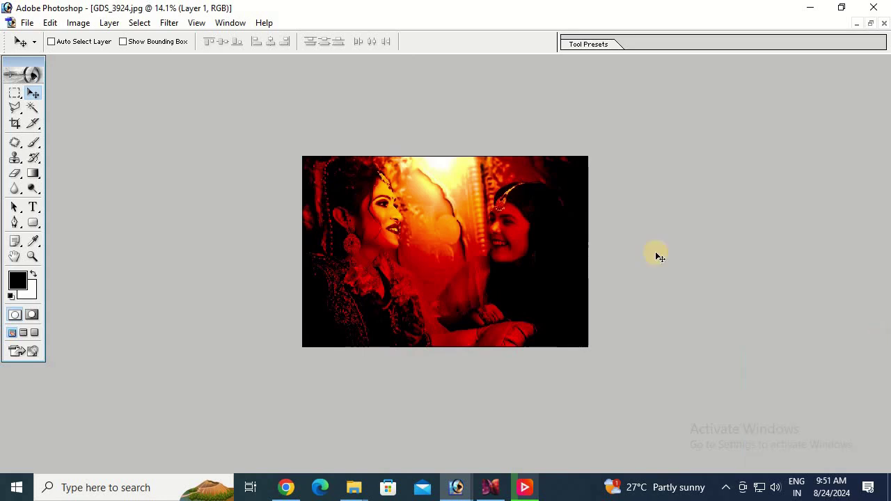
- Close the wedding photo without saving and drag _MG_9260 from Explorer into Photoshop
{"action": "key", "text": "ctrl+w"}
{"action": "left_click", "coordinate": [464, 194]}
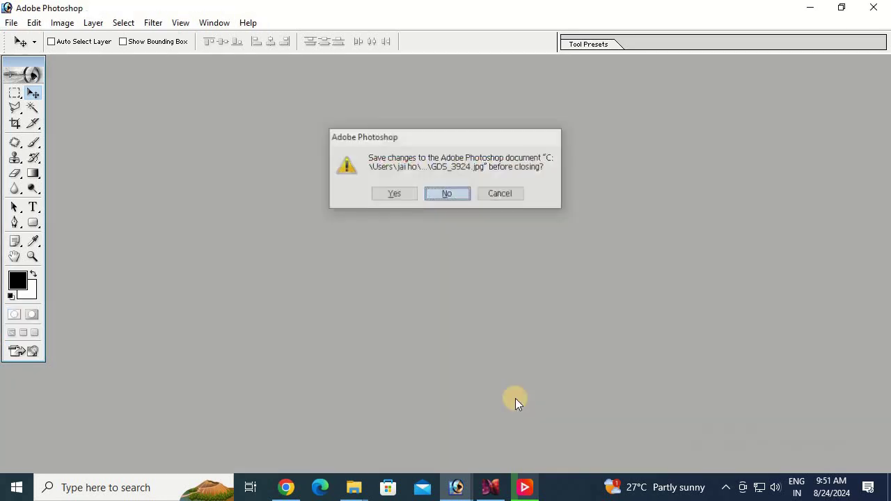
{"action": "left_click", "coordinate": [363, 491]}
{"action": "left_click", "coordinate": [412, 446]}
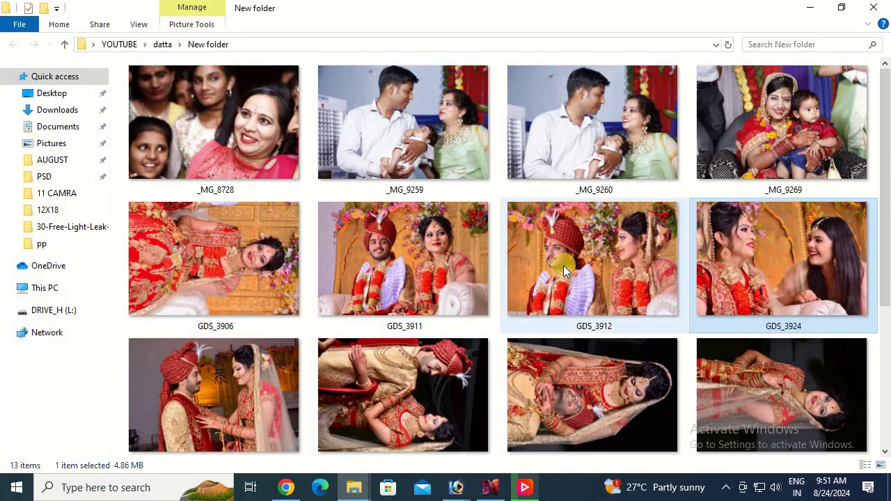
{"action": "left_click_drag", "start_coordinate": [589, 159], "coordinate": [563, 240]}
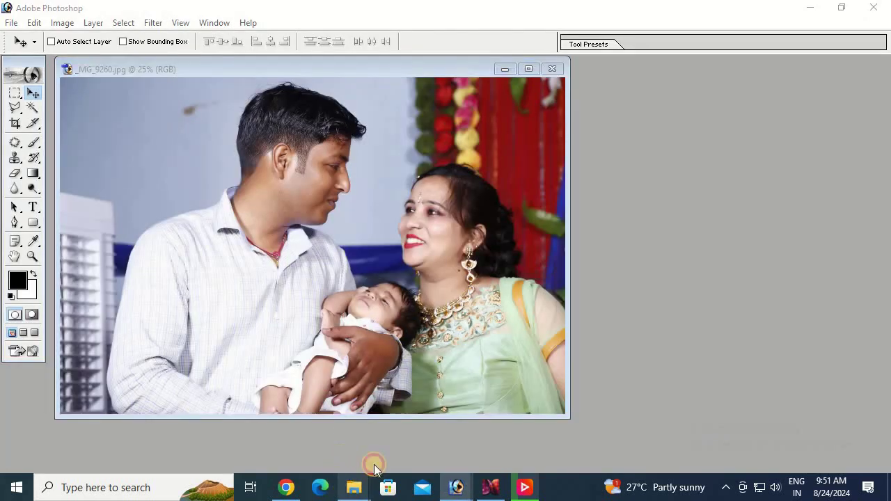
- Go to the overlays' New folder in Explorer and drag fog.psd onto Photoshop
{"action": "left_click", "coordinate": [353, 488]}
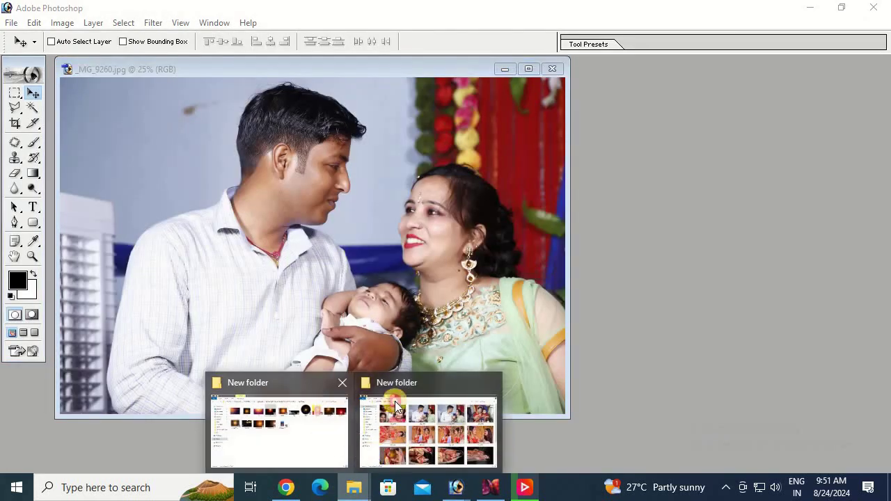
{"action": "left_click", "coordinate": [418, 425]}
{"action": "key", "text": "alt+Left"}
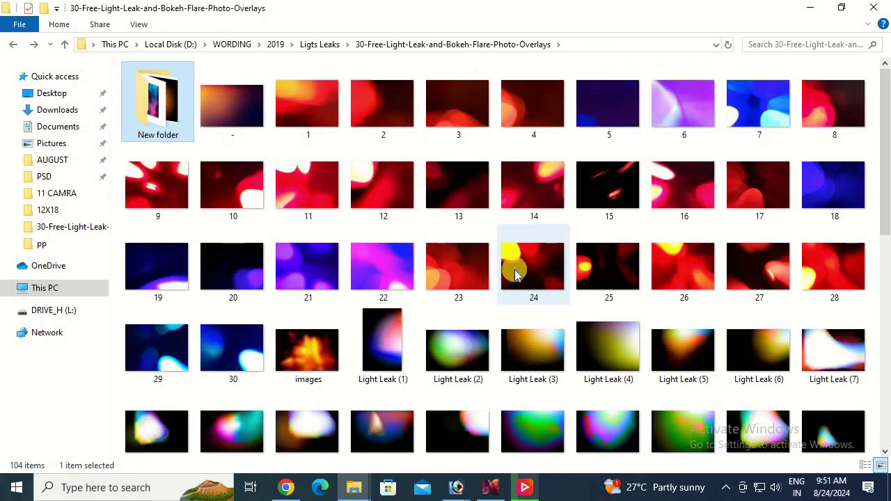
{"action": "scroll", "coordinate": [508, 269], "scroll_direction": "down", "scroll_amount": 1}
{"action": "key", "text": "Return"}
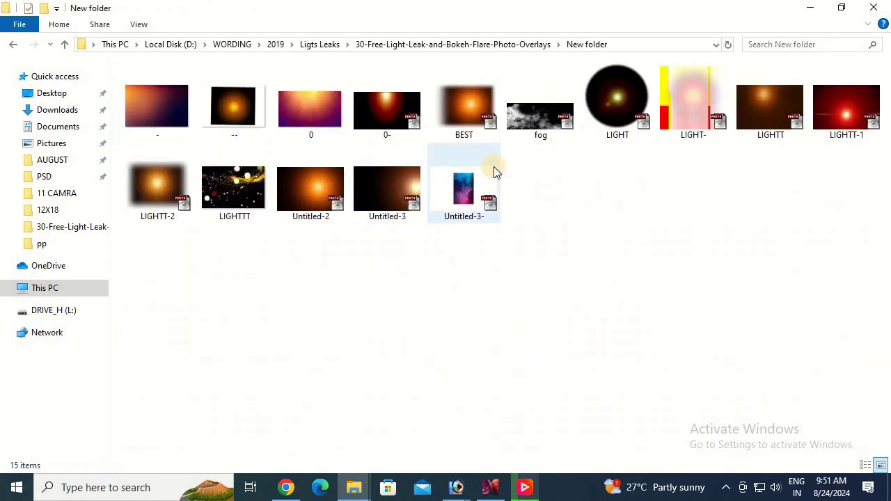
{"action": "left_click_drag", "start_coordinate": [550, 138], "coordinate": [66, 54]}
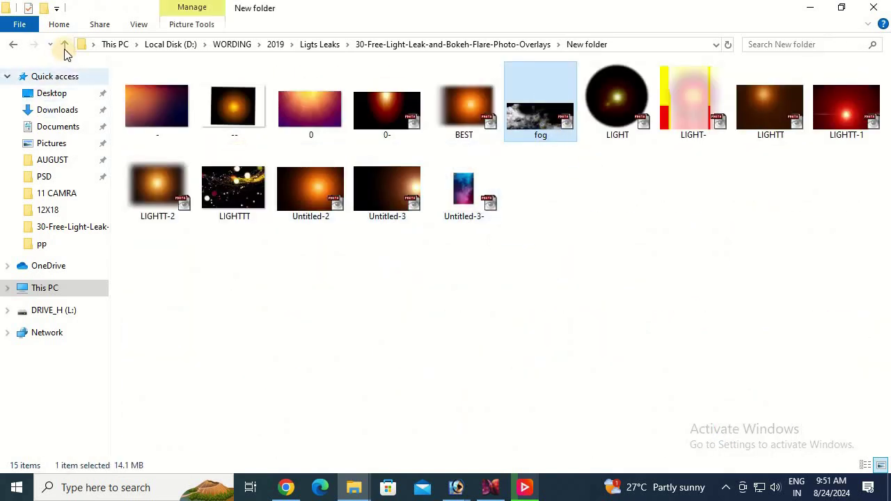
{"action": "key", "text": "alt+Left"}
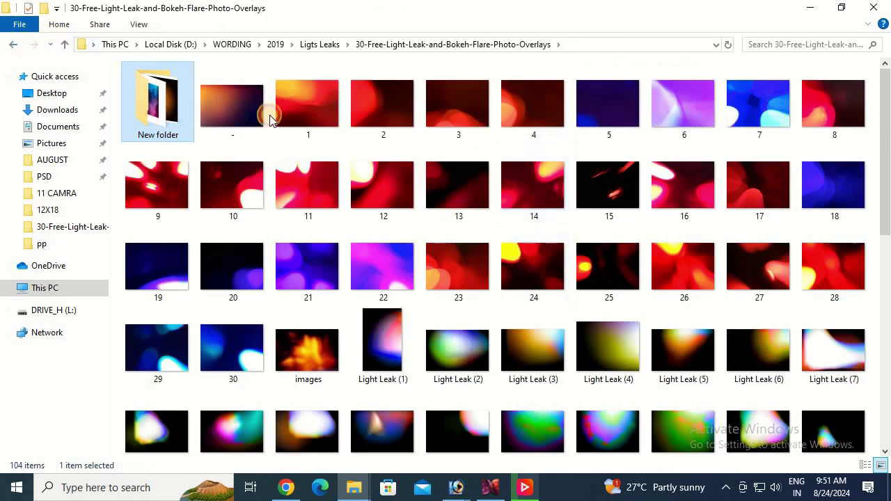
{"action": "key", "text": "alt+Right"}
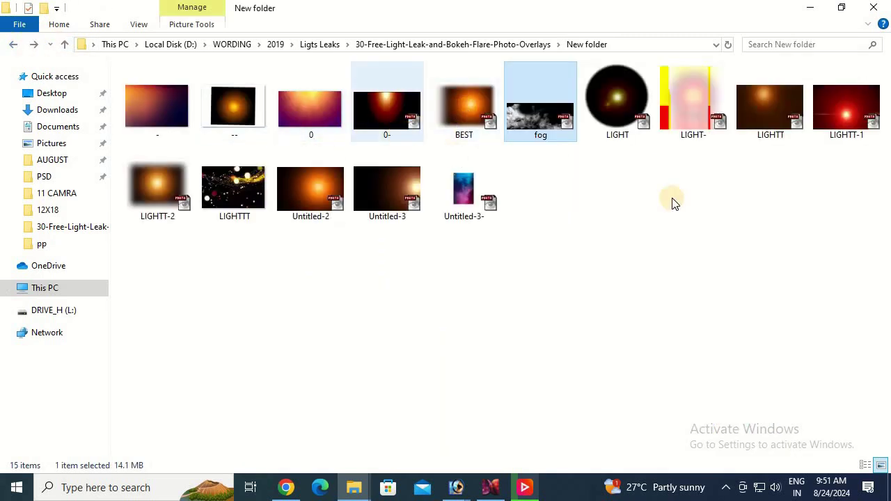
{"action": "mouse_move", "coordinate": [537, 120]}
{"action": "left_mouse_down"}
{"action": "mouse_move", "coordinate": [406, 237]}
{"action": "mouse_move", "coordinate": [409, 258]}
{"action": "left_mouse_up"}
{"action": "key", "text": "alt+Tab"}
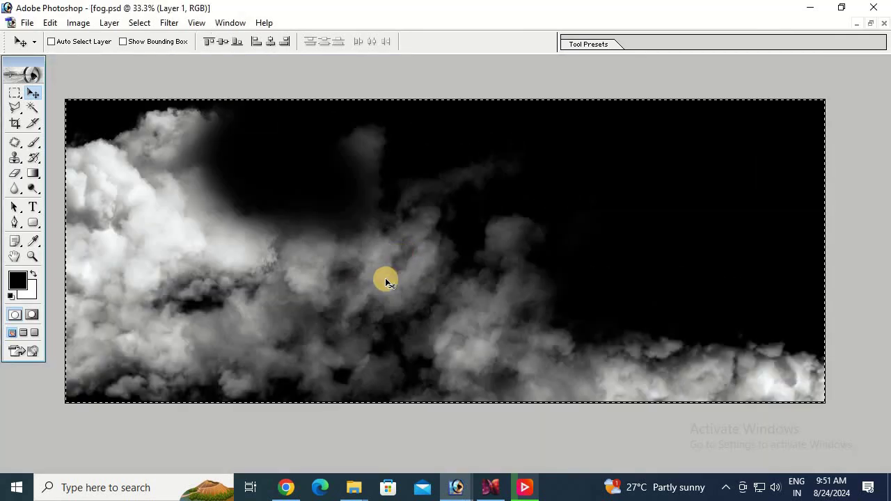
- Copy the fog overlay onto the _MG_9260 family photo as a new layer
{"action": "key", "text": "Delete"}
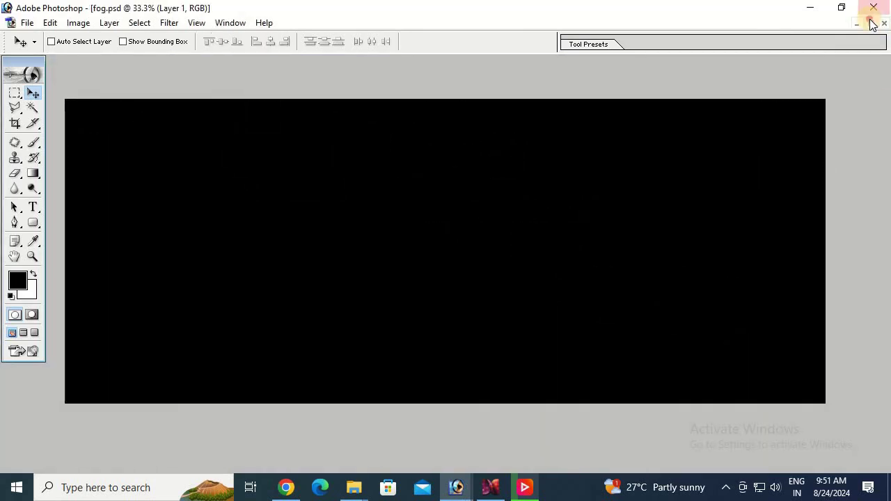
{"action": "left_click", "coordinate": [871, 23]}
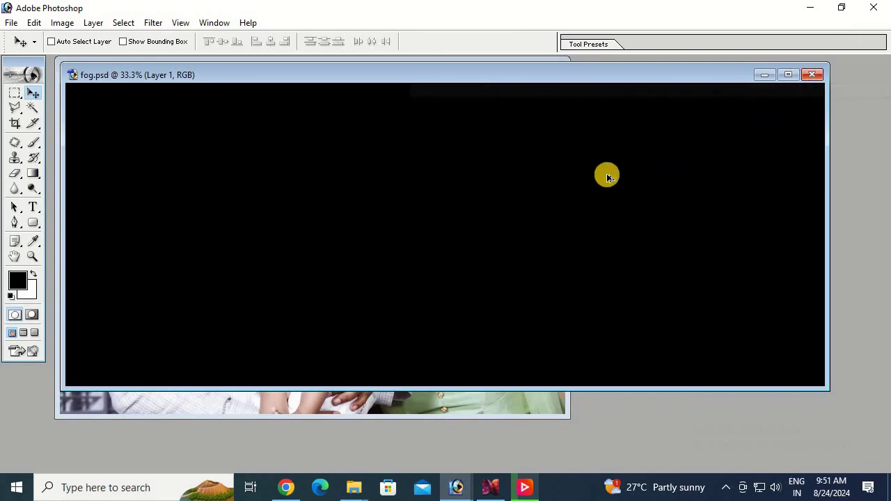
{"action": "key", "text": "ctrl+z"}
{"action": "left_click_drag", "start_coordinate": [774, 218], "coordinate": [336, 247]}
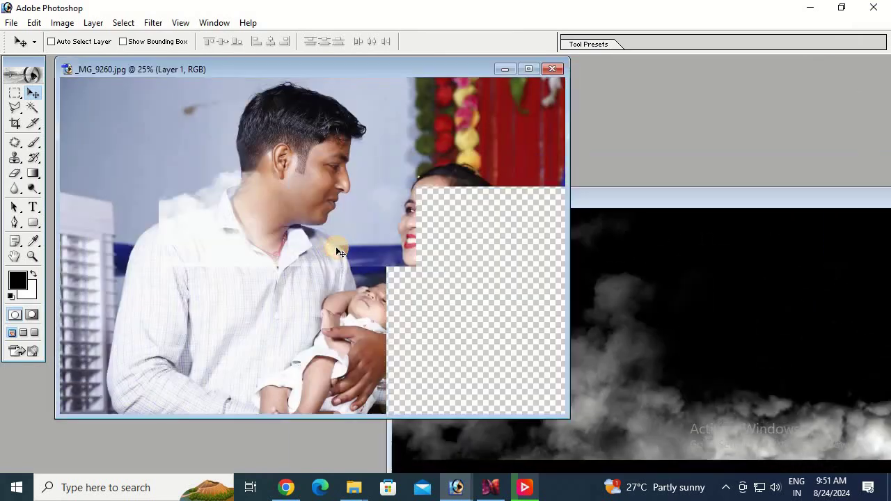
{"action": "left_click", "coordinate": [529, 69]}
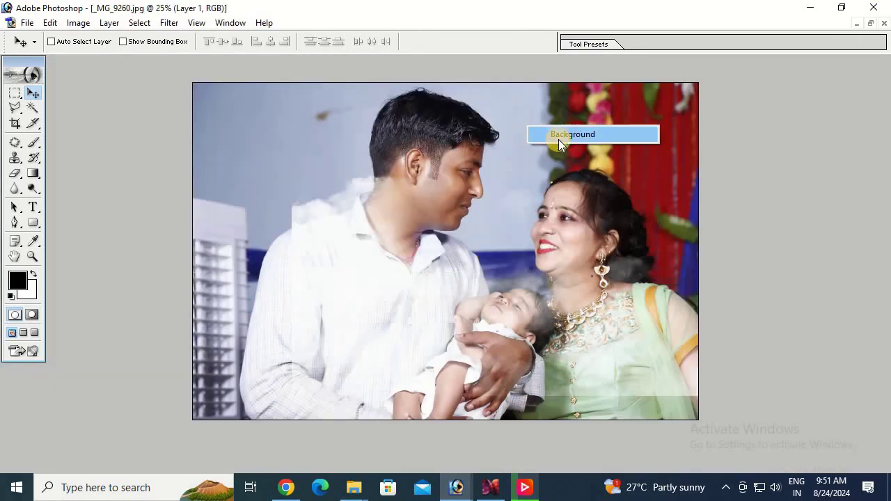
- Turn the photo's Background layer black and white with a Gradient Map
{"action": "left_click", "coordinate": [561, 135]}
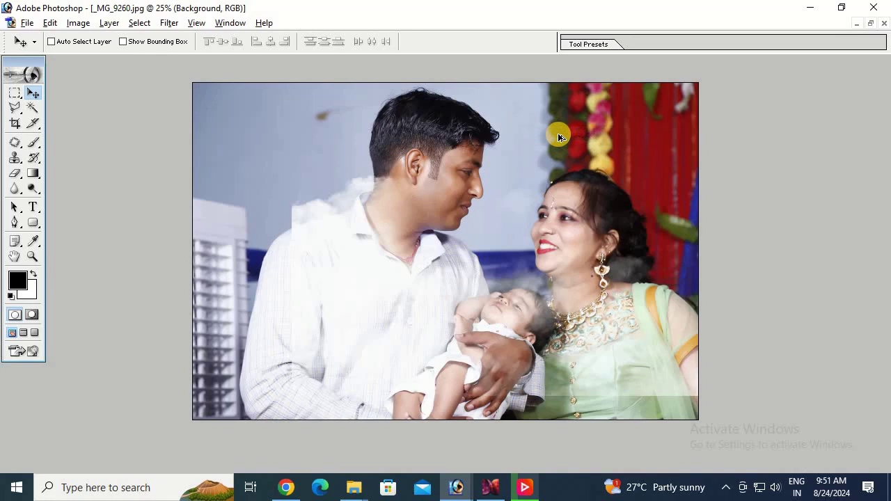
{"action": "key", "text": "alt+i"}
{"action": "key", "text": "a"}
{"action": "key", "text": "g"}
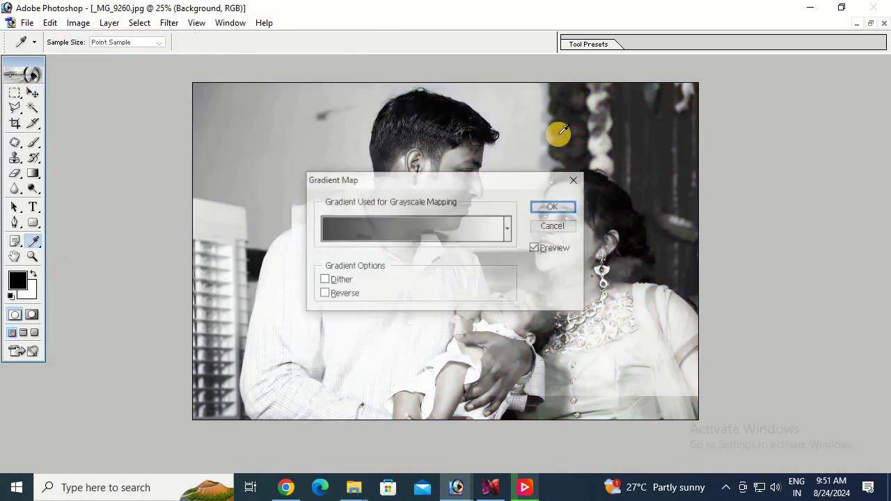
{"action": "key", "text": "Return"}
- Reposition the fog layer over the photo with the Move tool
{"action": "key", "text": "v"}
{"action": "right_click", "coordinate": [575, 389]}
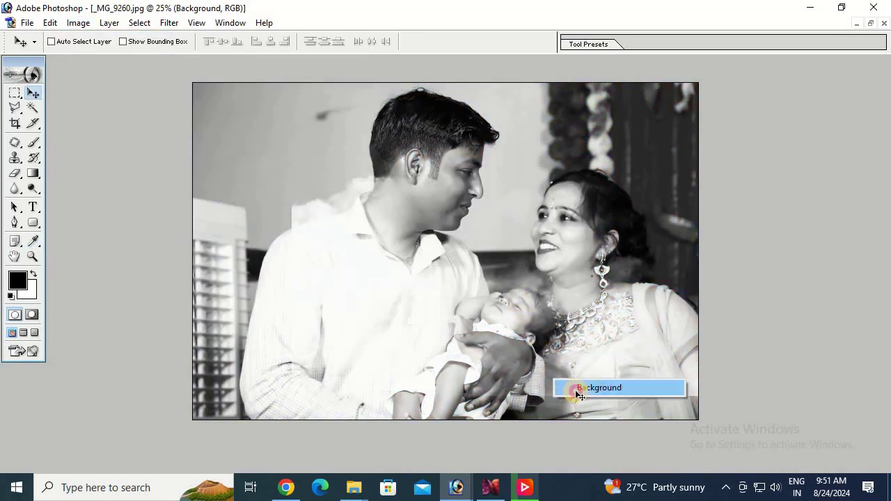
{"action": "left_click", "coordinate": [468, 397]}
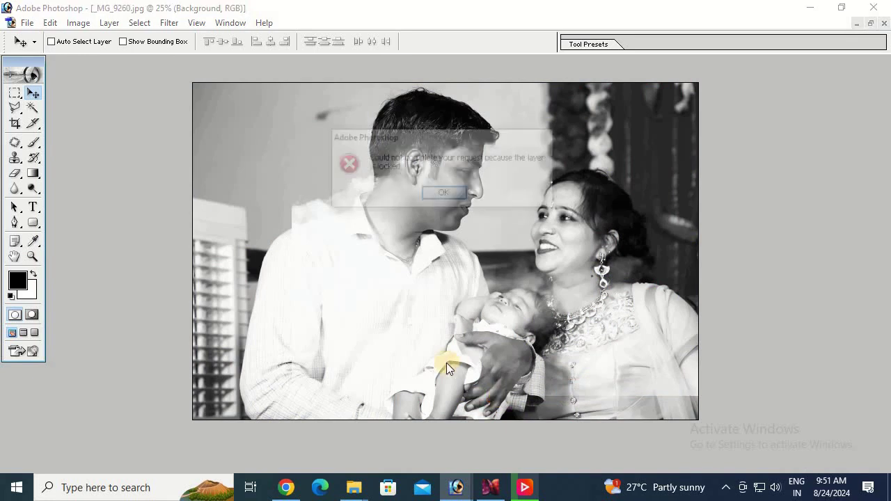
{"action": "left_click", "coordinate": [458, 197]}
{"action": "mouse_move", "coordinate": [418, 362]}
{"action": "left_mouse_down"}
{"action": "mouse_move", "coordinate": [340, 396]}
{"action": "mouse_move", "coordinate": [354, 430]}
{"action": "left_mouse_up"}
{"action": "mouse_move", "coordinate": [353, 488]}
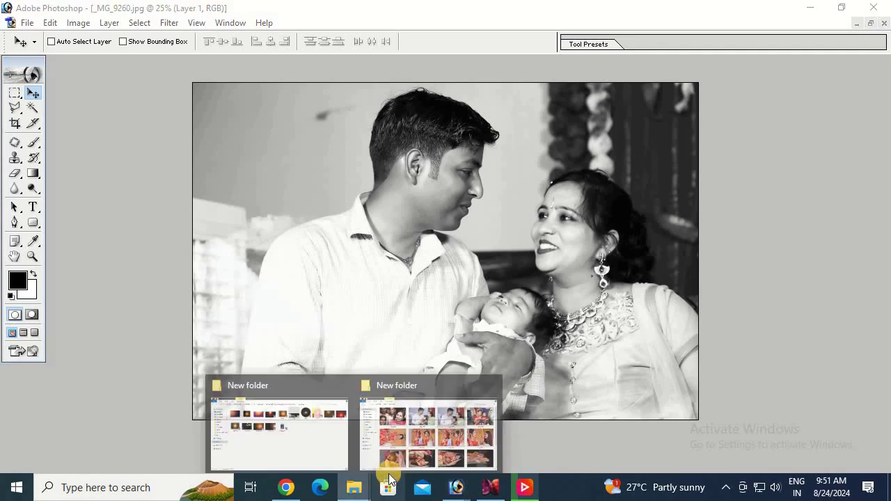
- Open the '-' light overlay in Photoshop, cut its contents, and close it
{"action": "left_click", "coordinate": [332, 416]}
{"action": "left_click_drag", "start_coordinate": [332, 115], "coordinate": [453, 493]}
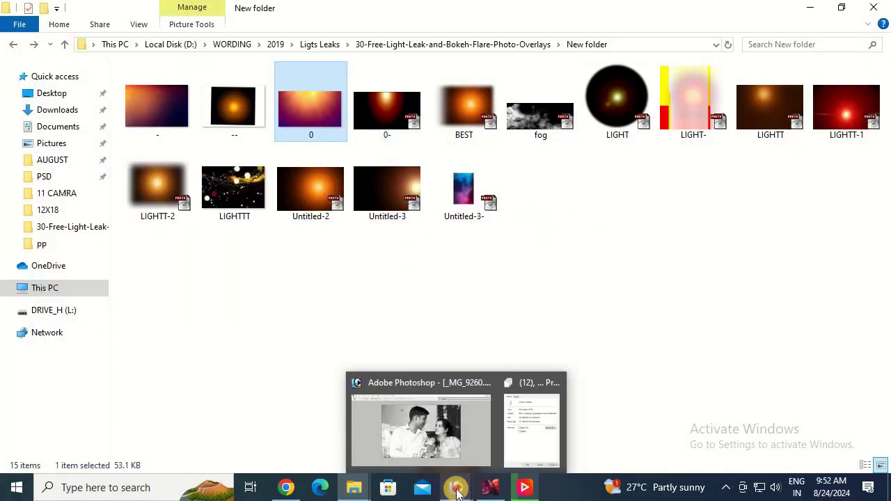
{"action": "left_click_drag", "start_coordinate": [453, 493], "coordinate": [177, 120]}
{"action": "left_click", "coordinate": [178, 120]}
{"action": "double_click", "coordinate": [177, 120]}
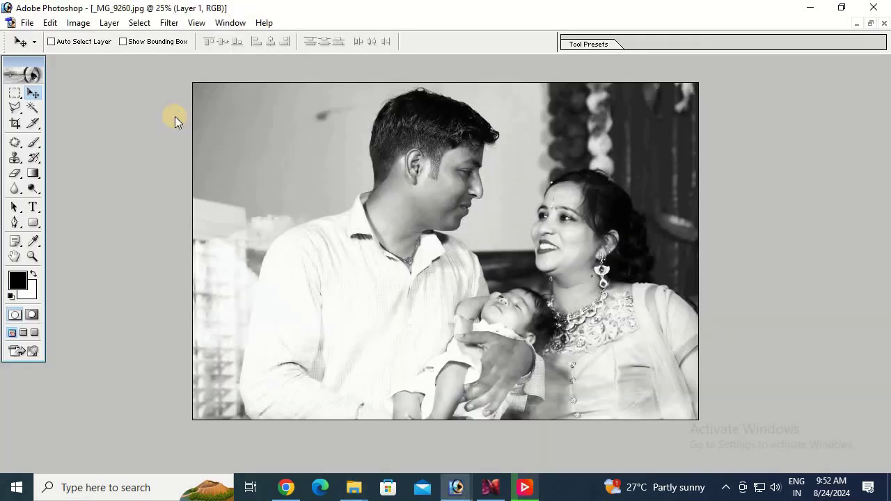
{"action": "key", "text": "Delete"}
{"action": "key", "text": "ctrl+w"}
{"action": "key", "text": "n"}
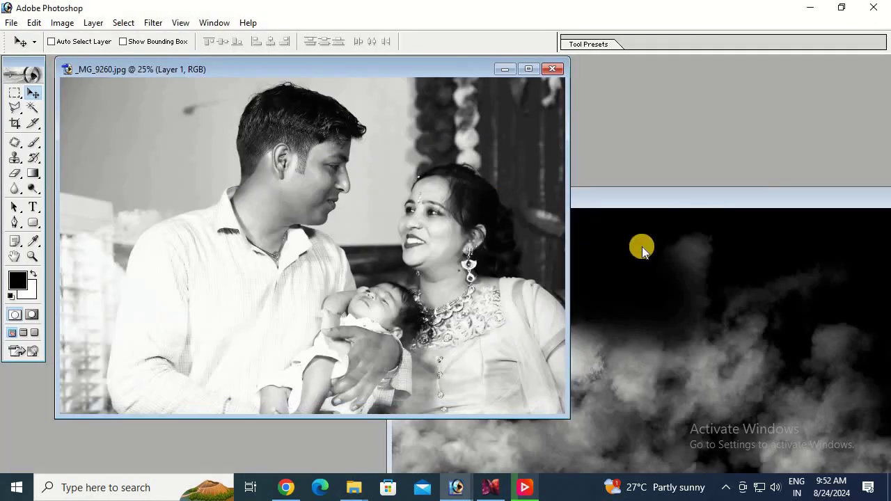
- Close the clouds document without saving and maximize the family photo window
{"action": "left_click_drag", "start_coordinate": [709, 196], "coordinate": [635, 164]}
{"action": "left_click", "coordinate": [708, 163]}
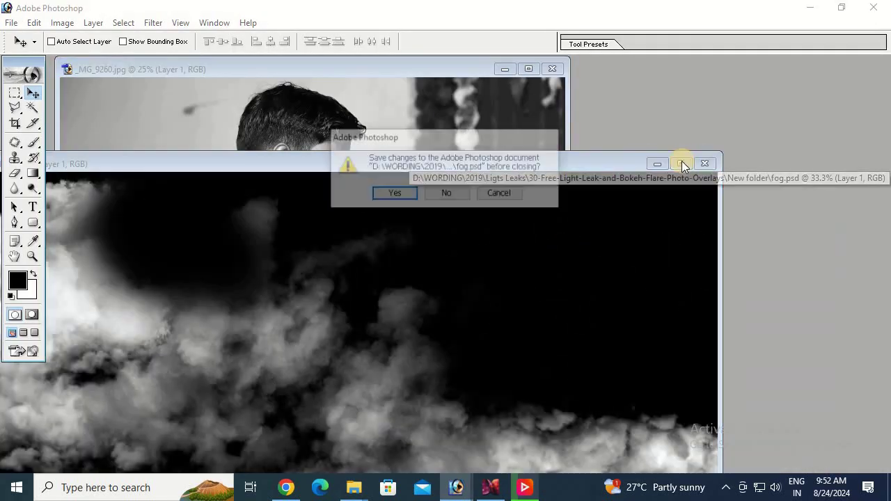
{"action": "left_click", "coordinate": [456, 195]}
{"action": "left_click", "coordinate": [535, 70]}
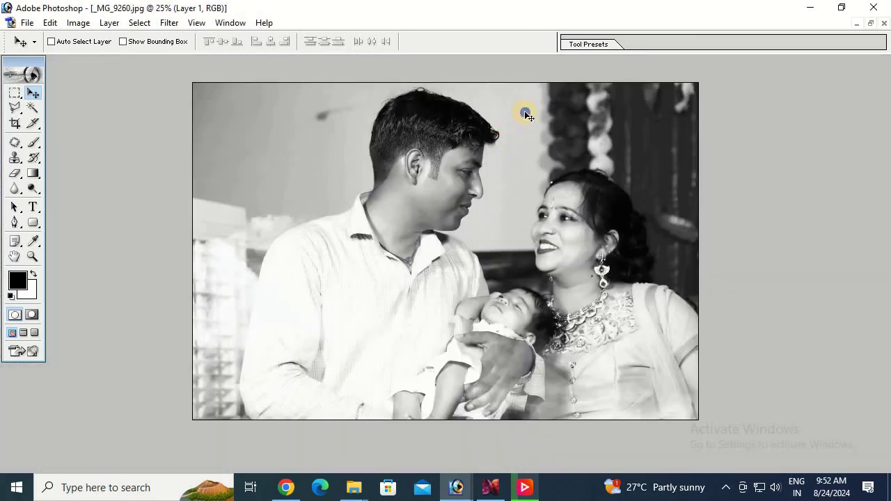
- Paste the overlay onto the family photo as a new layer and transform it
{"action": "key", "text": "ctrl+v"}
{"action": "key", "text": "ctrl+t"}
{"action": "key", "text": "ctrl+minus"}
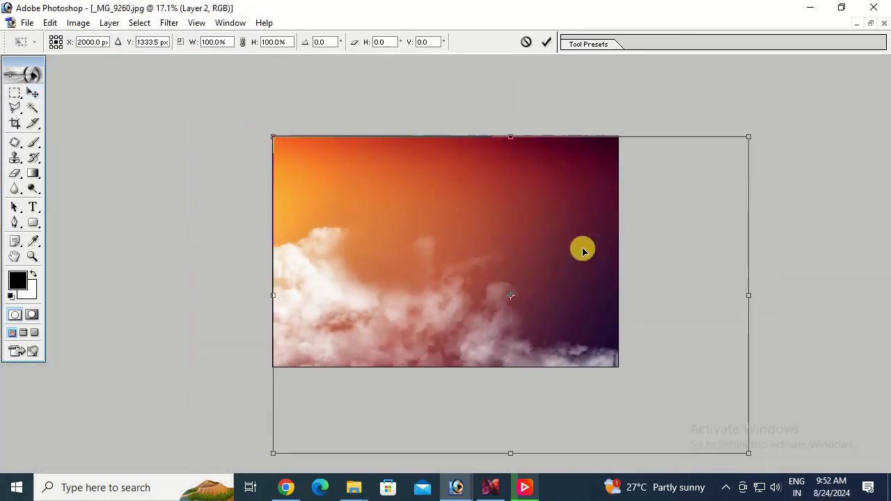
{"action": "key", "text": "ctrl+minus"}
{"action": "key", "text": "Return"}
- Blend the overlay in Screen mode, nudge Layer 1 into place, and close the photo
{"action": "key", "text": "F7"}
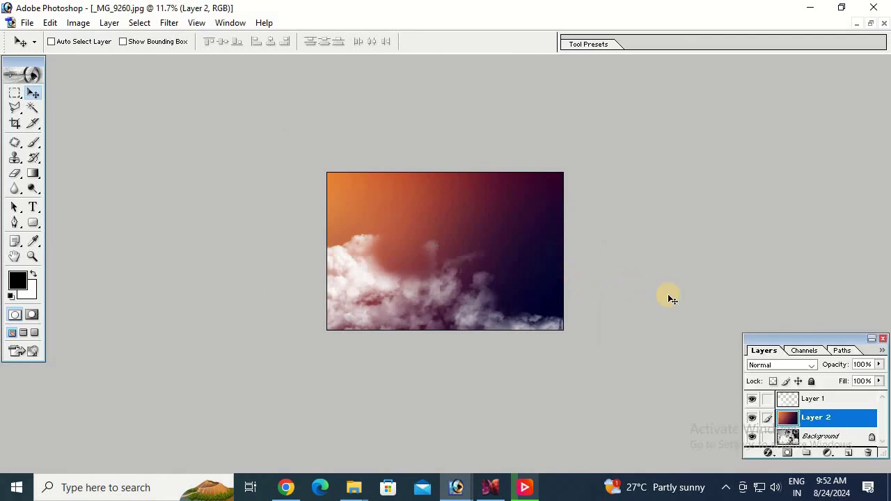
{"action": "left_click", "coordinate": [752, 366]}
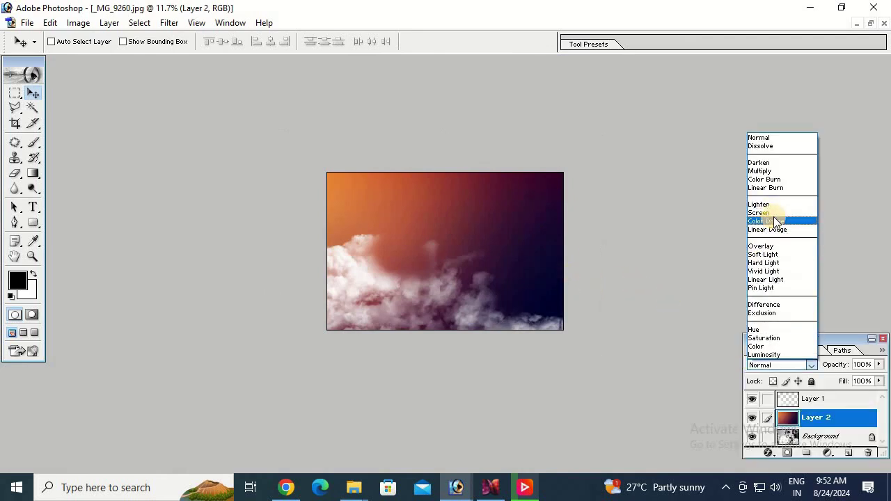
{"action": "left_click", "coordinate": [773, 211]}
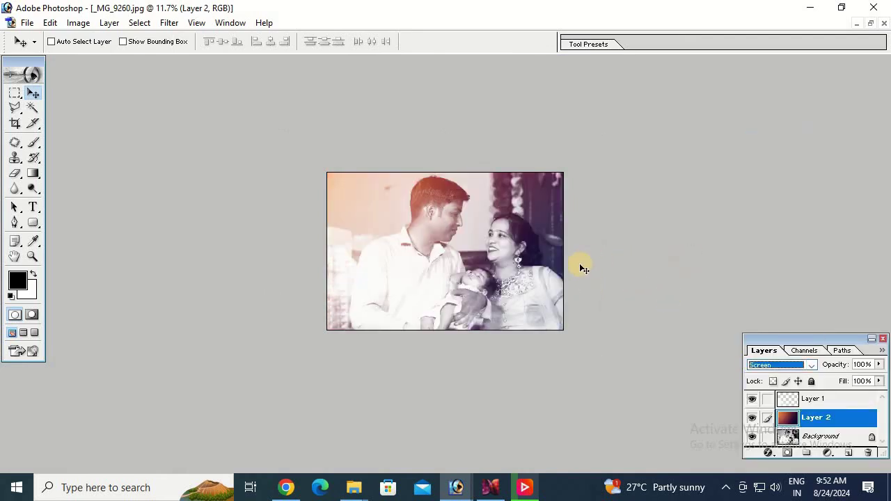
{"action": "right_click", "coordinate": [418, 306]}
{"action": "left_click", "coordinate": [438, 313]}
{"action": "mouse_move", "coordinate": [427, 304]}
{"action": "left_mouse_down"}
{"action": "mouse_move", "coordinate": [440, 256]}
{"action": "mouse_move", "coordinate": [427, 315]}
{"action": "left_mouse_up"}
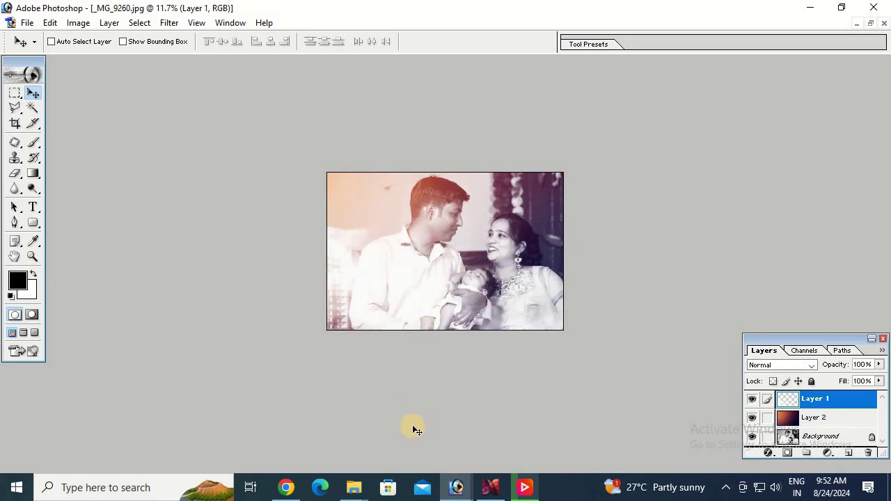
{"action": "key", "text": "ctrl+w"}
- Decline saving the family photo and drag GDS_4082 into Photoshop
{"action": "key", "text": "n"}
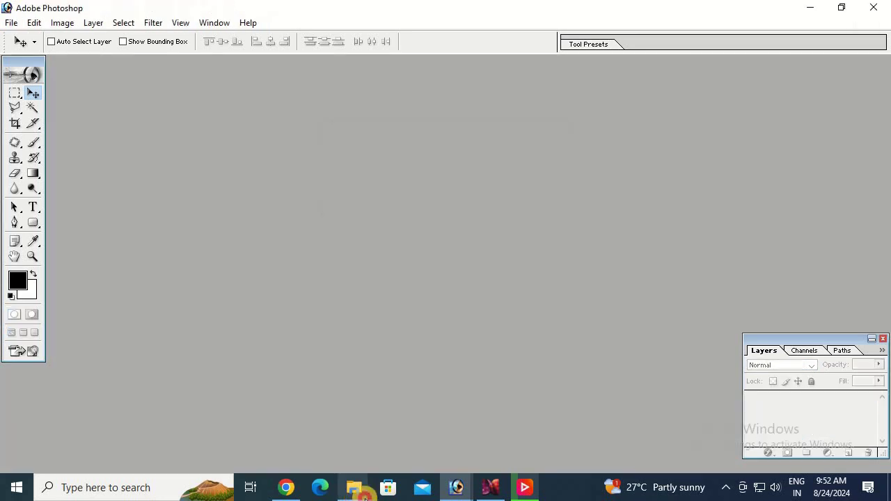
{"action": "left_click", "coordinate": [427, 445]}
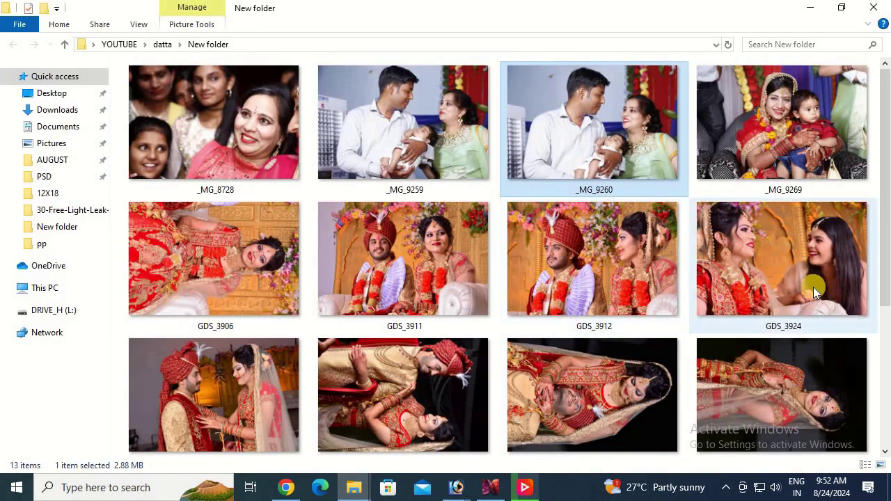
{"action": "left_click_drag", "start_coordinate": [371, 411], "coordinate": [465, 496]}
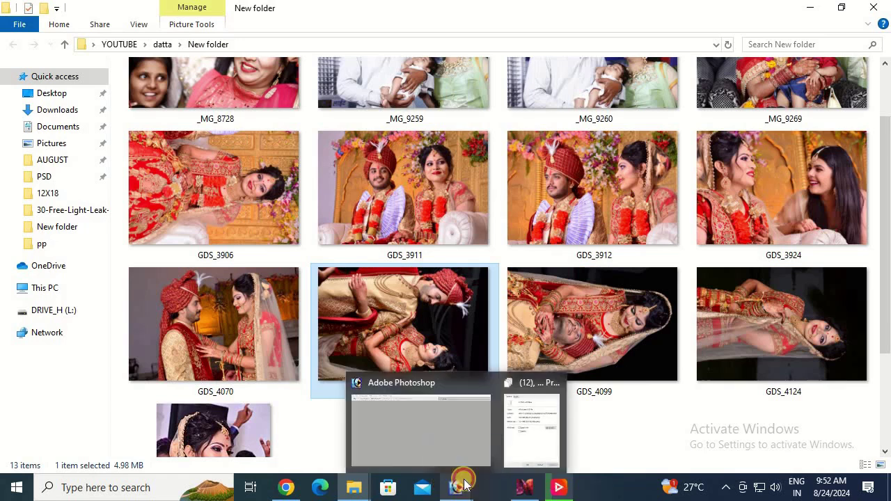
{"action": "mouse_move", "coordinate": [466, 496]}
{"action": "left_mouse_down"}
{"action": "mouse_move", "coordinate": [417, 443]}
{"action": "mouse_move", "coordinate": [424, 426]}
{"action": "left_mouse_up"}
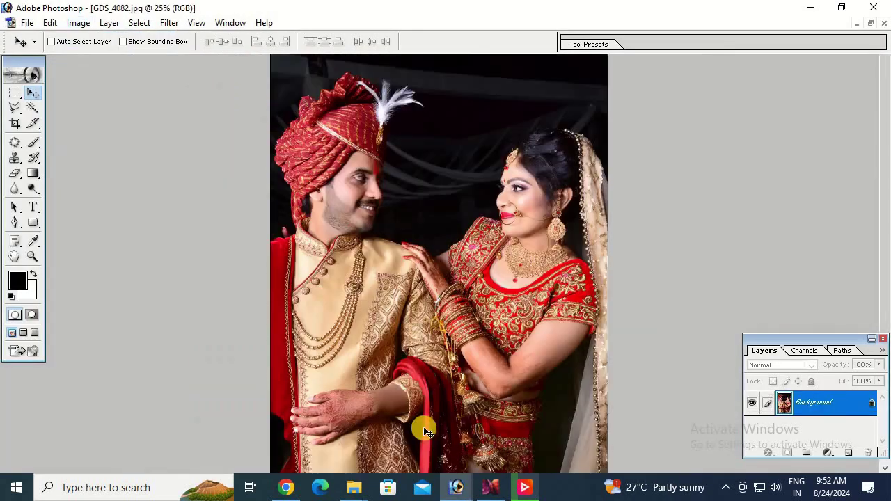
- Go up to the parent light-leak folder and select Light Leak (62)
{"action": "left_click", "coordinate": [354, 491]}
{"action": "mouse_move", "coordinate": [278, 425]}
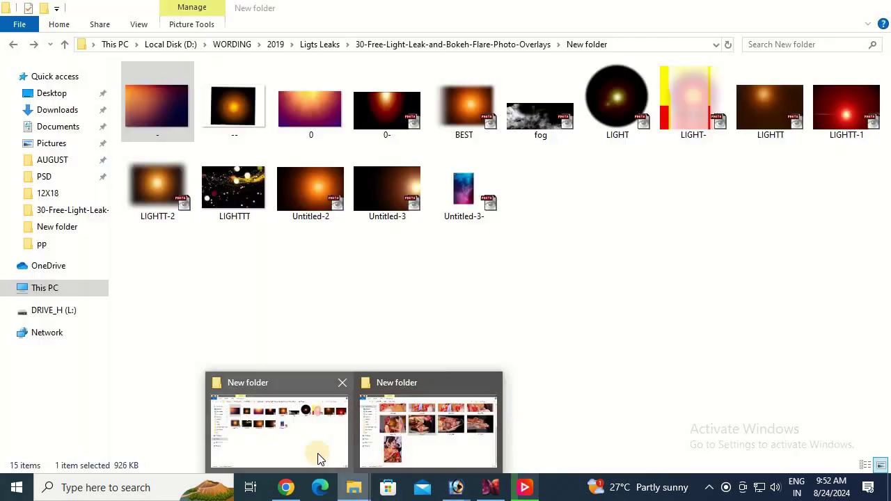
{"action": "left_click", "coordinate": [318, 456]}
{"action": "key", "text": "BackSpace"}
{"action": "scroll", "coordinate": [440, 299], "scroll_direction": "down", "scroll_amount": 5}
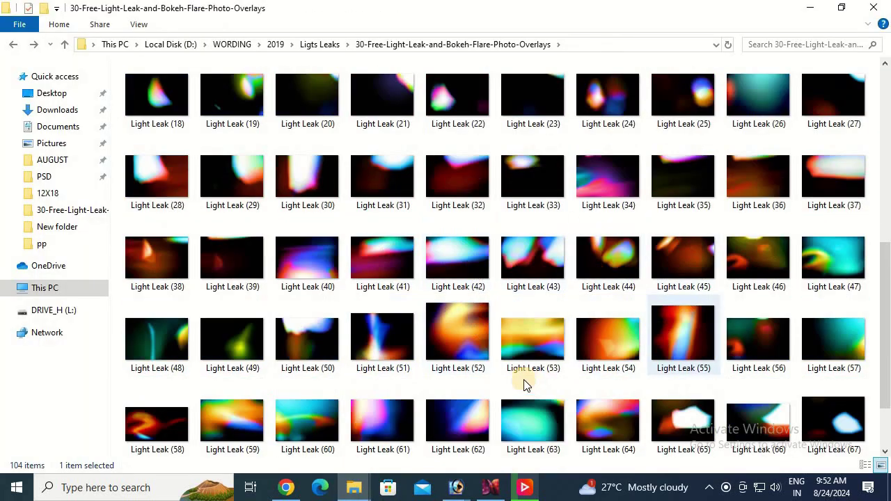
{"action": "left_click", "coordinate": [464, 422]}
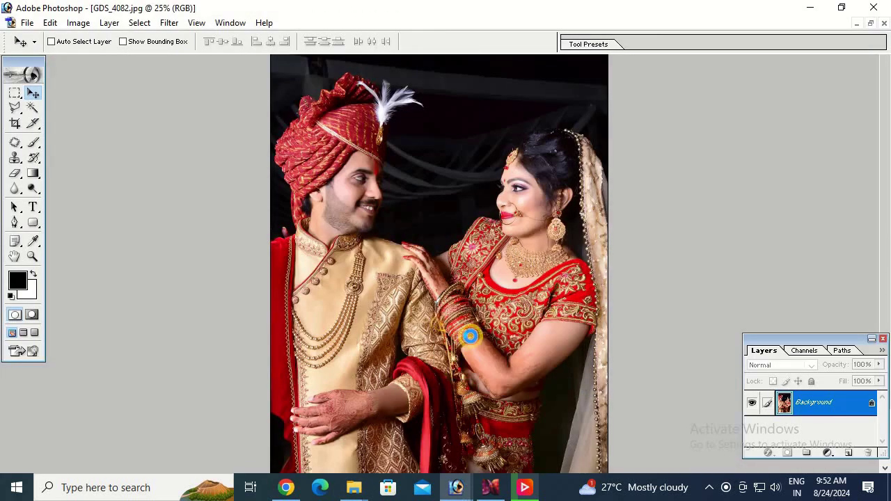
- Open Light Leak (62), rotate it to portrait, cut it, and close it unsaved
{"action": "left_click_drag", "start_coordinate": [463, 422], "coordinate": [471, 336]}
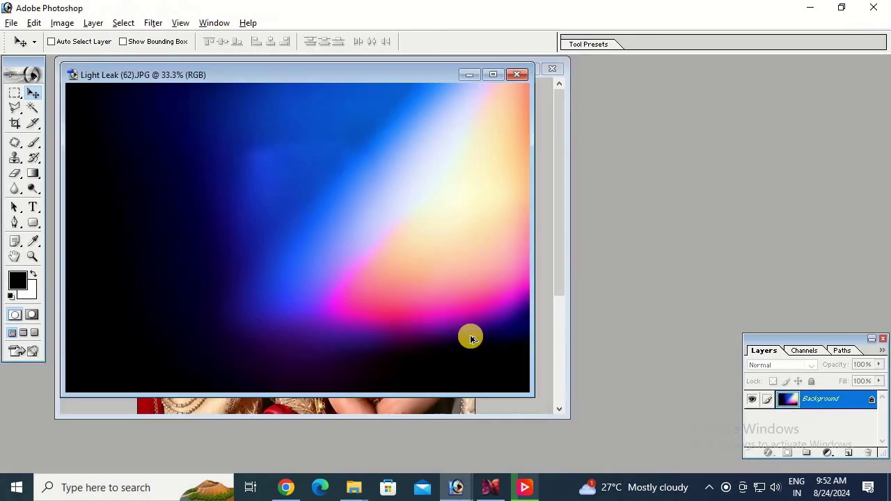
{"action": "key", "text": "alt+i"}
{"action": "key", "text": "ctrl+BackSpace"}
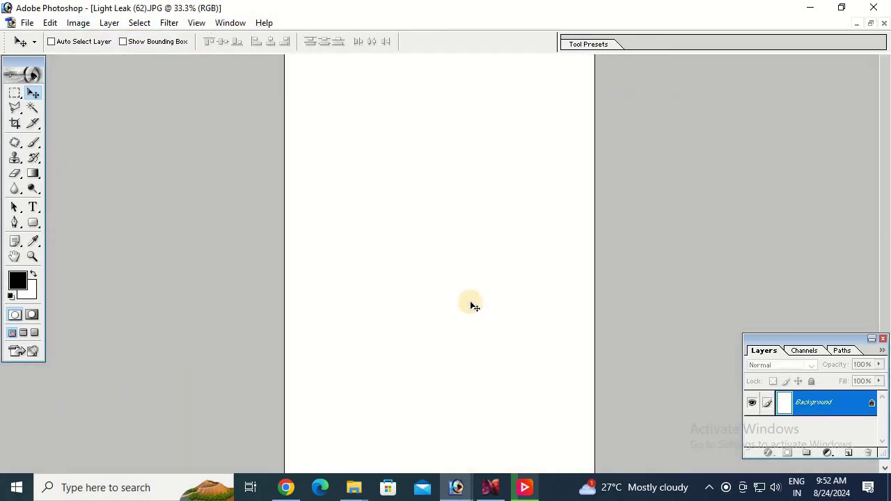
{"action": "key", "text": "ctrl+w"}
{"action": "left_click", "coordinate": [465, 195]}
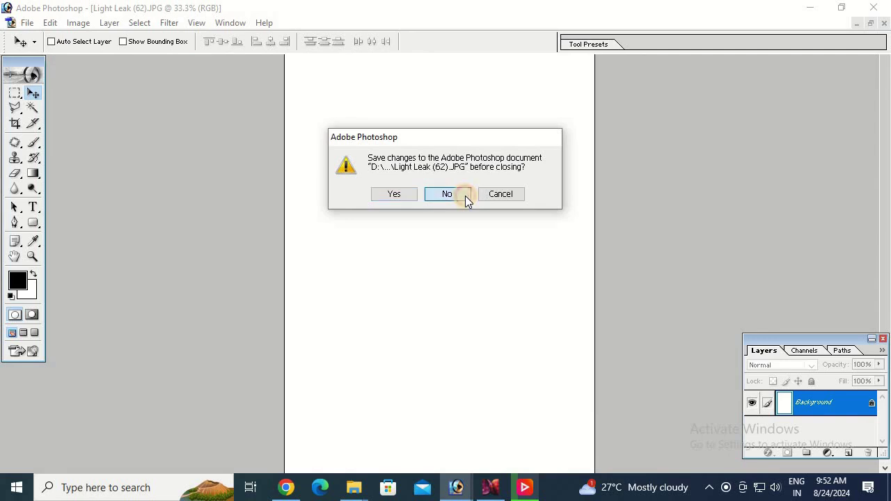
- Paste the light leak onto the wedding photo and enlarge it to cover the image
{"action": "key", "text": "ctrl+minus"}
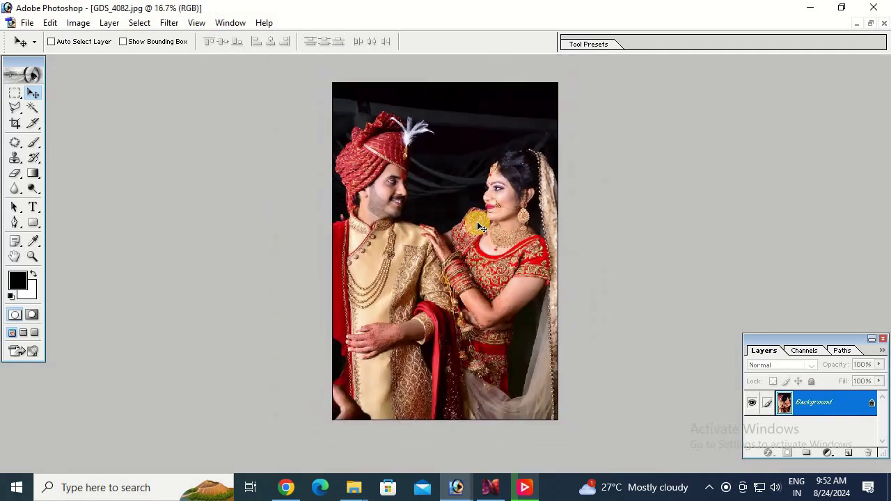
{"action": "key", "text": "ctrl+minus"}
{"action": "key", "text": "ctrl+v"}
{"action": "key", "text": "ctrl+t"}
{"action": "left_click_drag", "start_coordinate": [507, 167], "coordinate": [548, 111]}
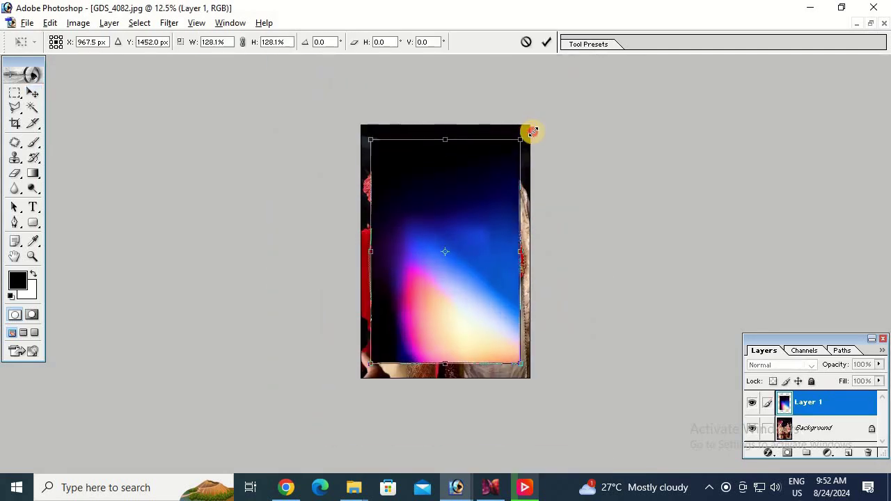
{"action": "double_click", "coordinate": [498, 224]}
- Try several blend modes on the light leak and settle on Screen
{"action": "left_click", "coordinate": [771, 364]}
{"action": "left_click", "coordinate": [775, 354]}
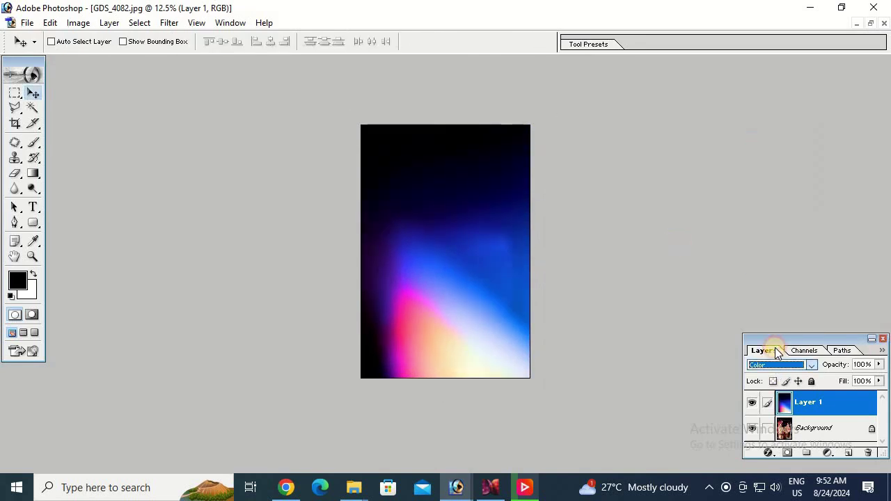
{"action": "key", "text": "Up"}
{"action": "key", "text": "Up"}
{"action": "key", "text": "Up"}
{"action": "key", "text": "Up"}
{"action": "key", "text": "Up"}
{"action": "key", "text": "Up"}
{"action": "key", "text": "Up"}
{"action": "key", "text": "Up"}
{"action": "key", "text": "Up"}
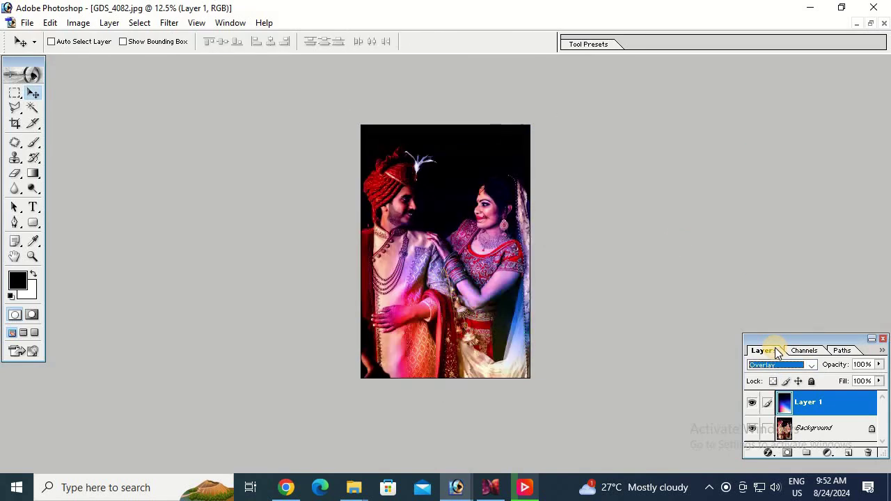
{"action": "key", "text": "Up"}
{"action": "key", "text": "Up"}
{"action": "key", "text": "Up"}
{"action": "key", "text": "Up"}
{"action": "key", "text": "Up"}
{"action": "key", "text": "Up"}
{"action": "key", "text": "Up"}
{"action": "key", "text": "Up"}
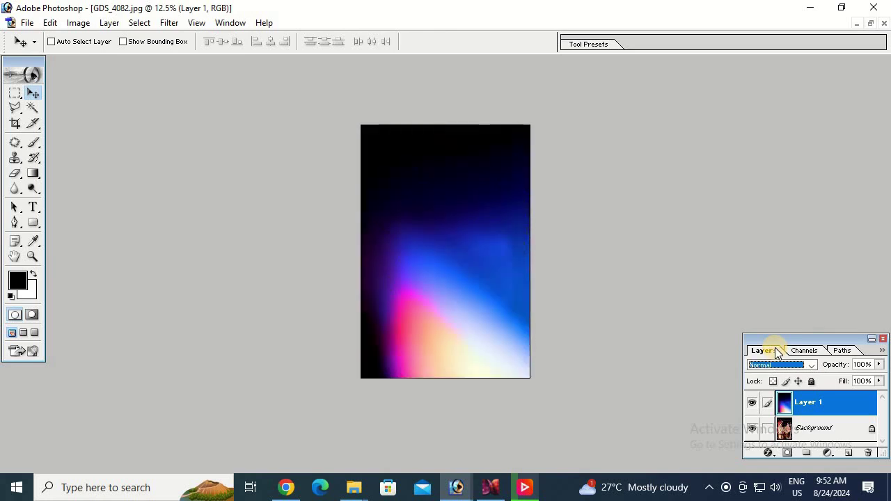
{"action": "key", "text": "Down"}
{"action": "key", "text": "Down"}
{"action": "key", "text": "Down"}
{"action": "key", "text": "Down"}
{"action": "key", "text": "Down"}
{"action": "key", "text": "Down"}
{"action": "key", "text": "Down"}
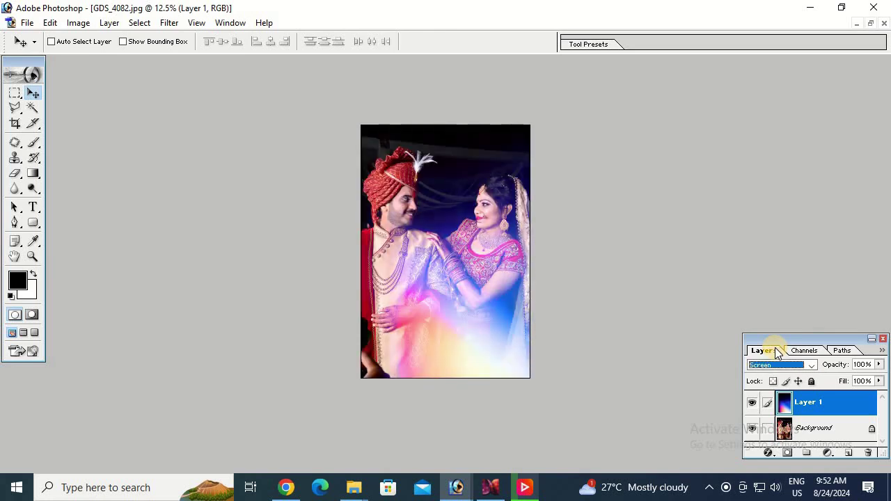
{"action": "key", "text": "Down"}
{"action": "key", "text": "Up"}
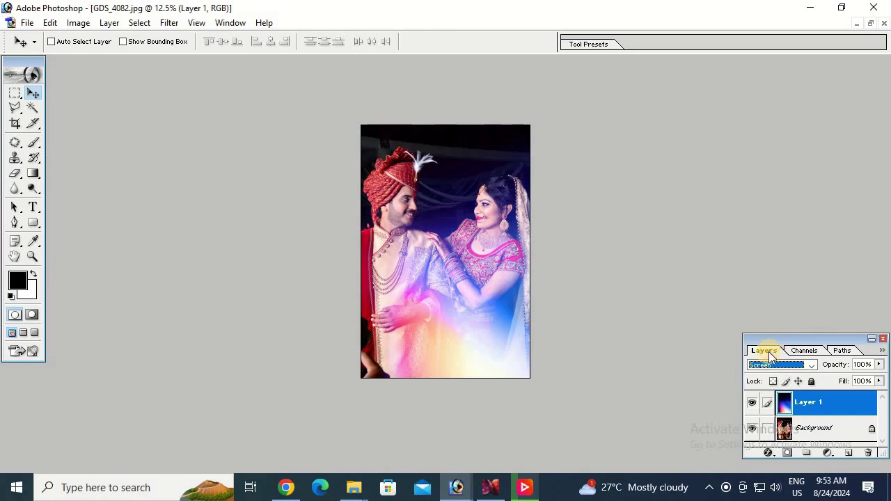
- Make the Background photo black and white with a Gradient Map
{"action": "right_click", "coordinate": [480, 211]}
{"action": "left_click", "coordinate": [503, 232]}
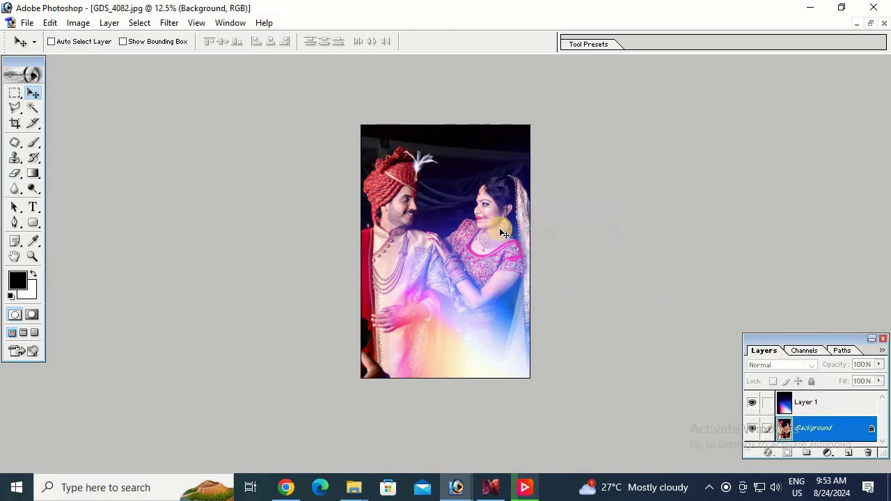
{"action": "key", "text": "alt+i"}
{"action": "key", "text": "a"}
{"action": "key", "text": "g"}
{"action": "key", "text": "Return"}
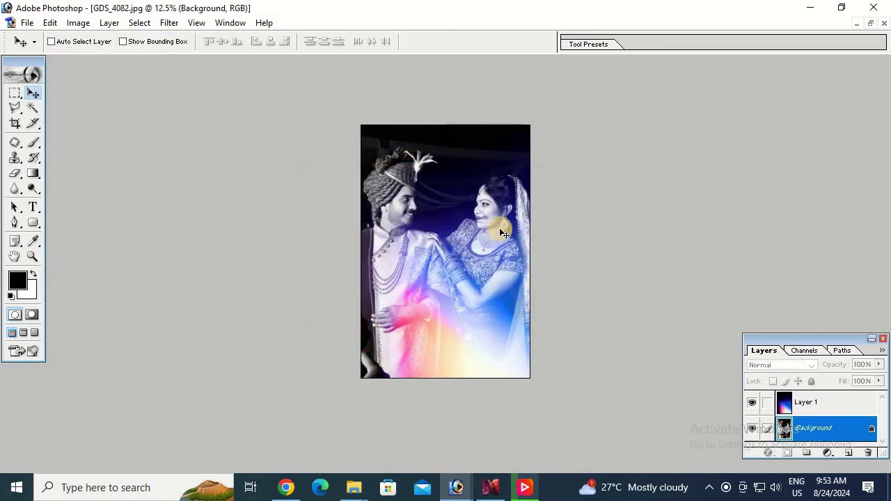
{"action": "scroll", "coordinate": [500, 234], "scroll_direction": "down", "scroll_amount": 2}
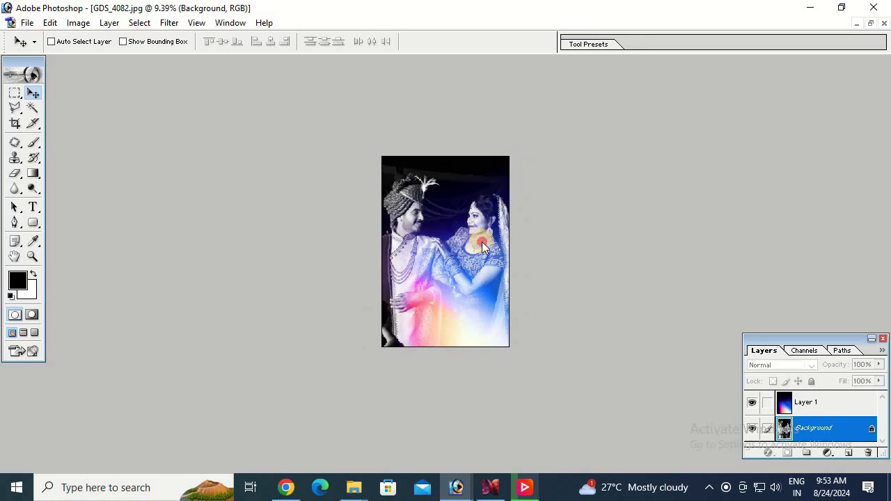
- Enlarge the light leak layer to about 193% and close the photo, answering the save prompt
{"action": "key", "text": "alt+]"}
{"action": "key", "text": "ctrl+t"}
{"action": "left_click_drag", "start_coordinate": [525, 149], "coordinate": [601, 76]}
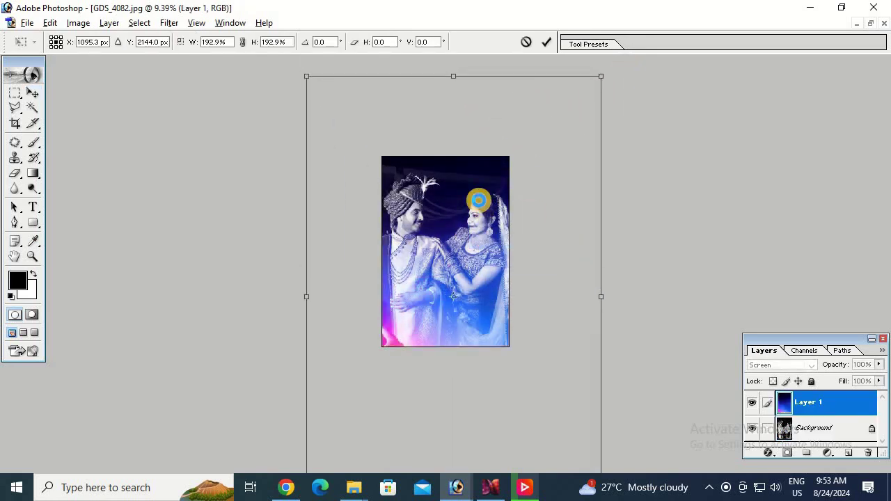
{"action": "double_click", "coordinate": [479, 200]}
{"action": "key", "text": "ctrl+w"}
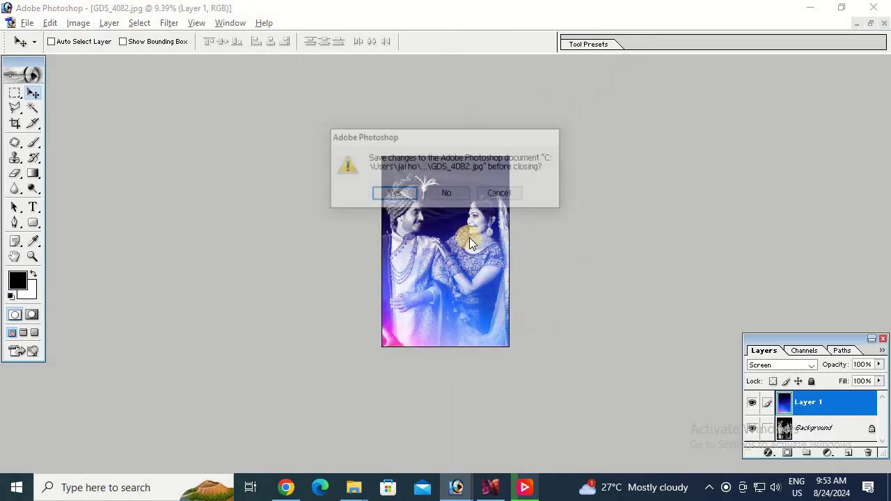
{"action": "left_click", "coordinate": [451, 193]}
- Drag the _MG_8728 guest photo from Explorer into Photoshop
{"action": "left_click", "coordinate": [361, 485]}
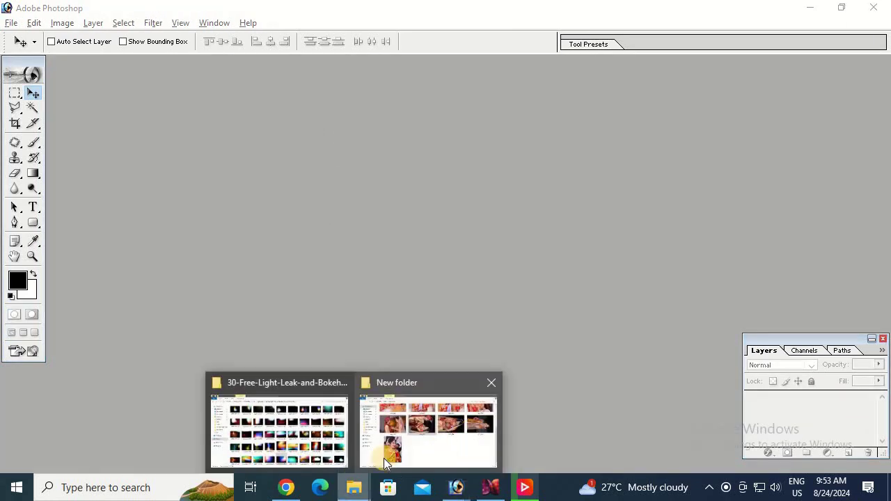
{"action": "left_click", "coordinate": [485, 385]}
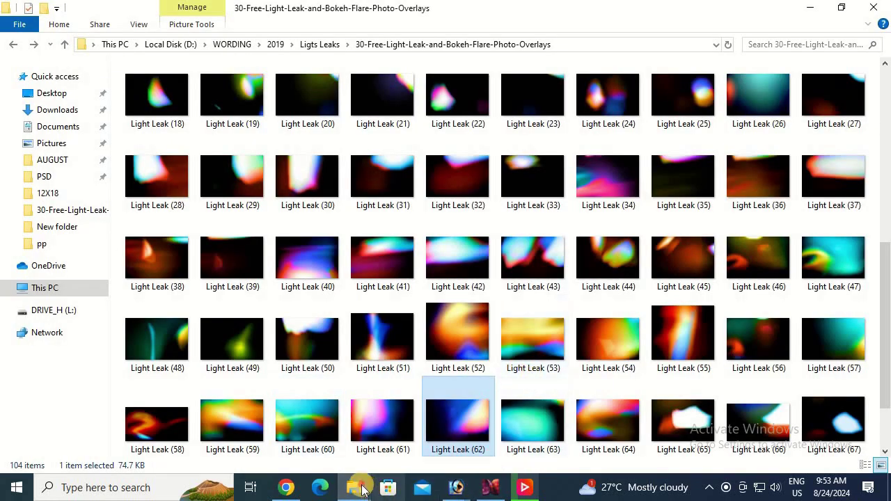
{"action": "left_click", "coordinate": [355, 487]}
{"action": "left_click", "coordinate": [460, 397]}
{"action": "scroll", "coordinate": [503, 333], "scroll_direction": "up", "scroll_amount": 3}
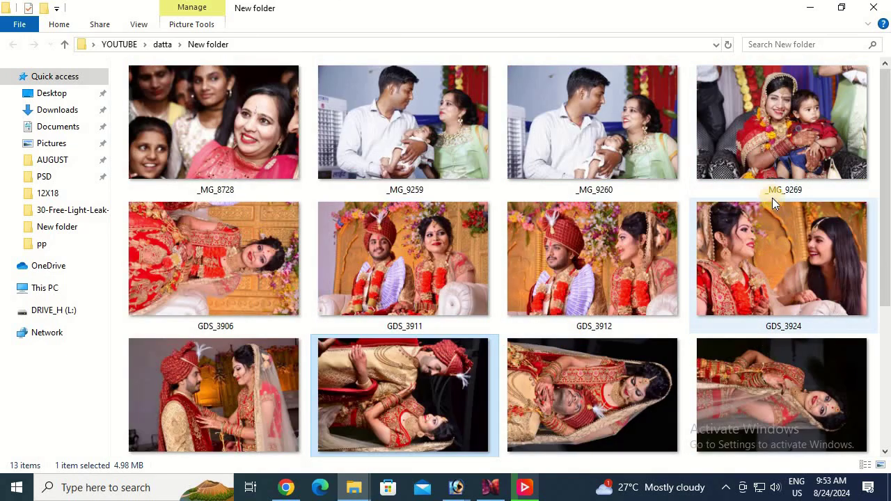
{"action": "left_click_drag", "start_coordinate": [254, 159], "coordinate": [453, 488]}
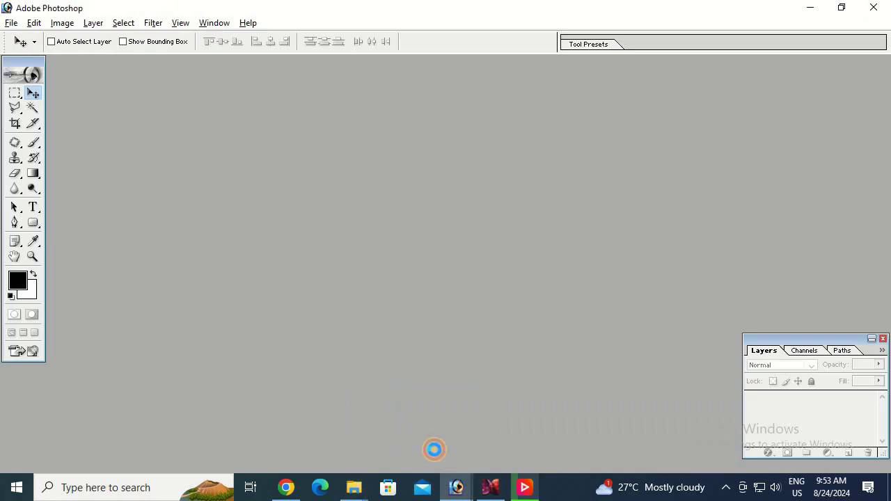
{"action": "left_click_drag", "start_coordinate": [440, 429], "coordinate": [409, 325]}
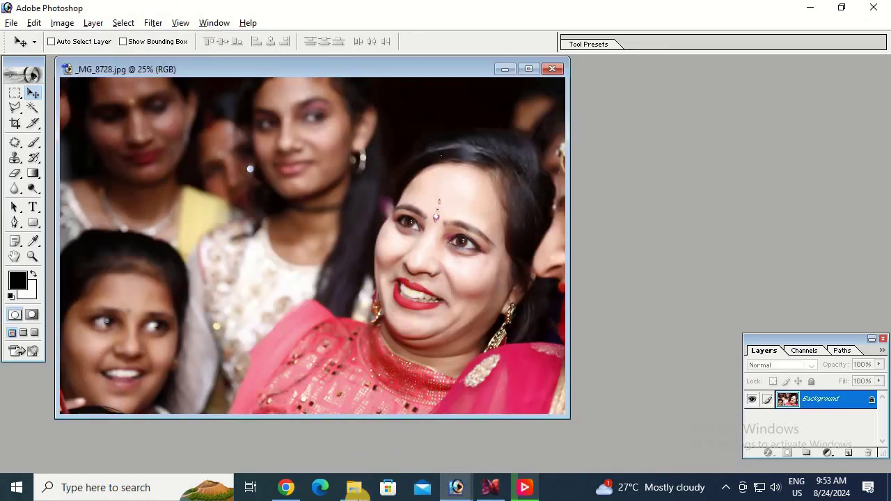
- Open Light Leak (34) from the overlays folder in Photoshop
{"action": "left_click", "coordinate": [287, 425]}
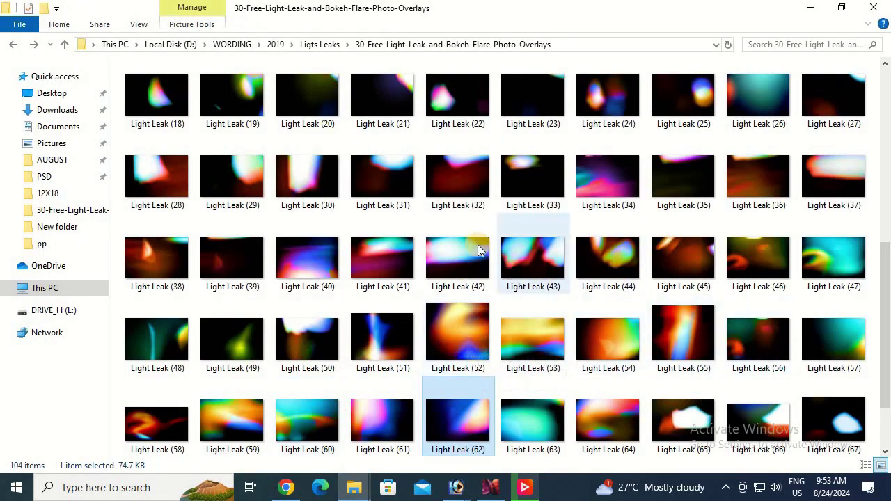
{"action": "left_click_drag", "start_coordinate": [601, 189], "coordinate": [457, 491]}
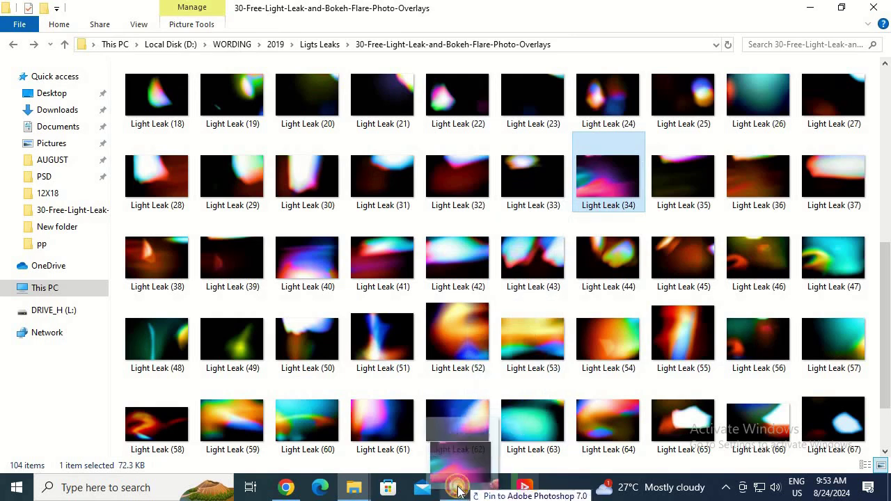
{"action": "left_click_drag", "start_coordinate": [458, 491], "coordinate": [415, 446]}
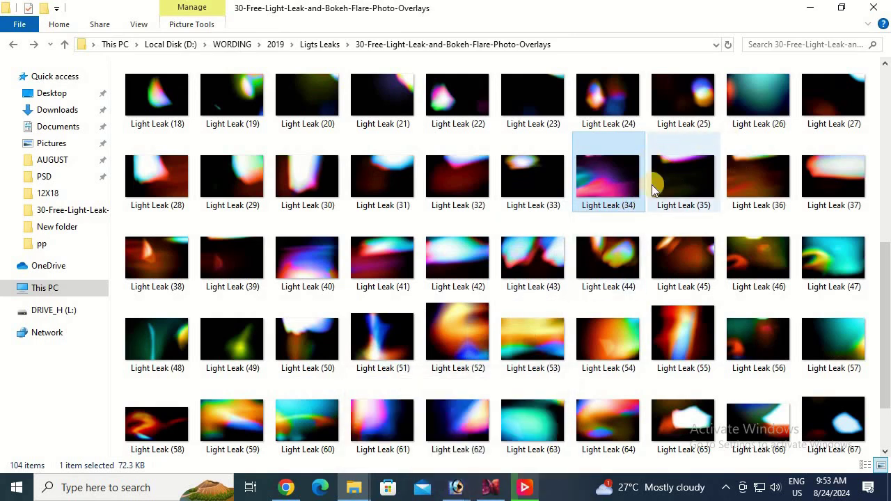
{"action": "double_click", "coordinate": [609, 197]}
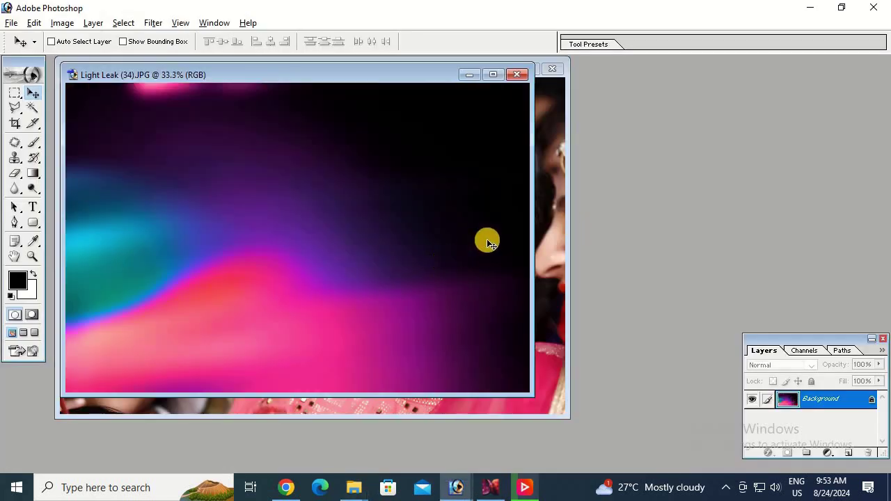
- Arrange the two windows and desaturate the _MG_8728 guest photo with Shift+Ctrl+U
{"action": "left_click_drag", "start_coordinate": [420, 76], "coordinate": [776, 133]}
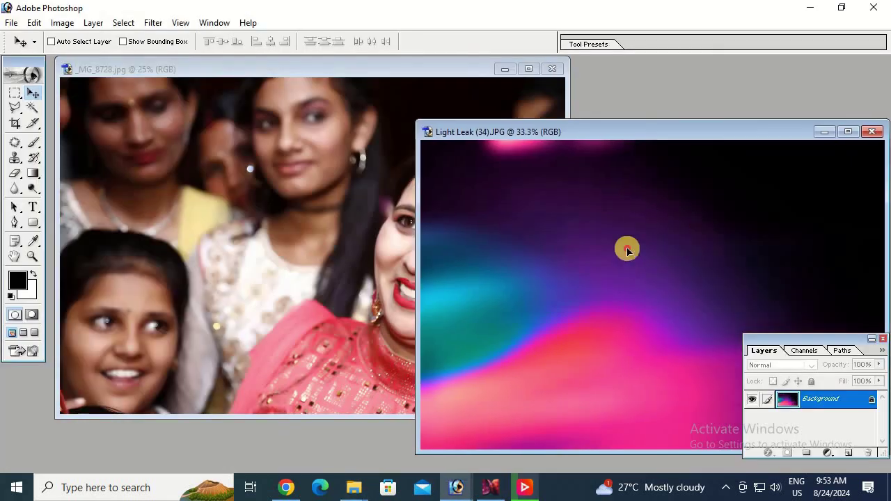
{"action": "left_click_drag", "start_coordinate": [543, 273], "coordinate": [475, 214]}
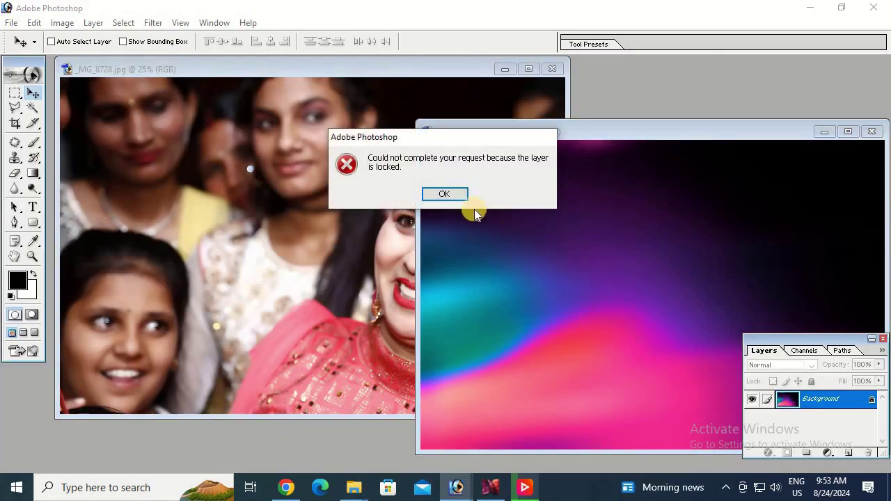
{"action": "key", "text": "Return"}
{"action": "left_click", "coordinate": [354, 242]}
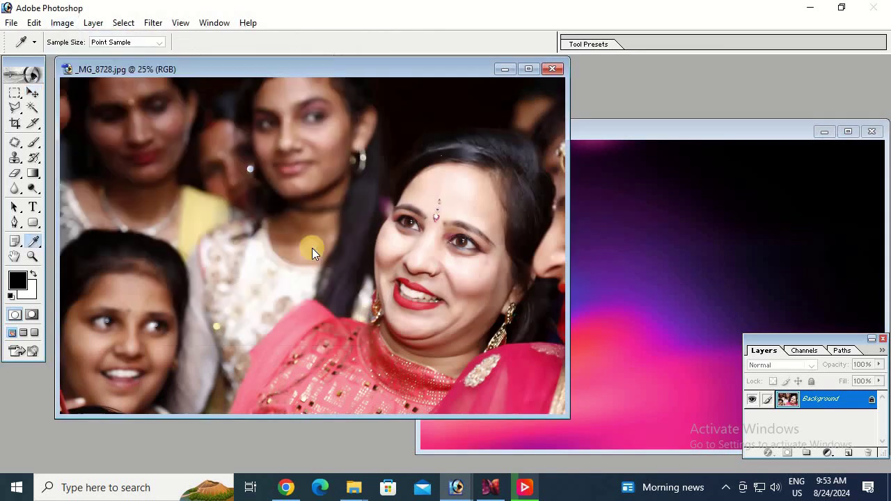
{"action": "key", "text": "ctrl+shift+u"}
- Drag Light Leak (34) onto the photo as Layer 1 and scale it to 169%
{"action": "left_click_drag", "start_coordinate": [652, 246], "coordinate": [368, 255]}
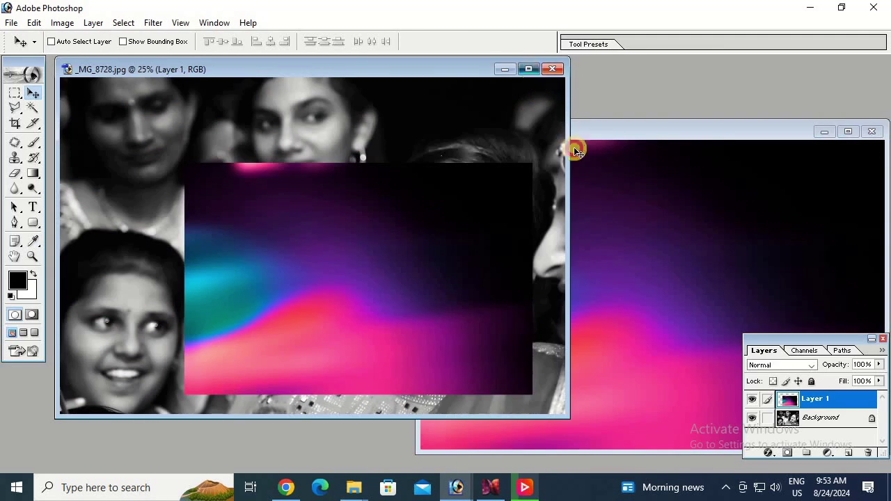
{"action": "key", "text": "ctrl+0"}
{"action": "key", "text": "ctrl+t"}
{"action": "left_click_drag", "start_coordinate": [631, 174], "coordinate": [727, 116]}
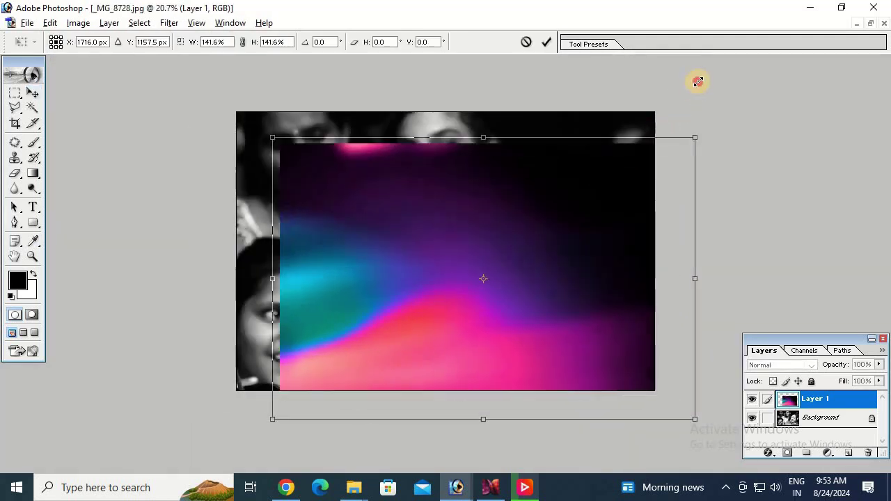
{"action": "left_click_drag", "start_coordinate": [601, 199], "coordinate": [599, 197]}
{"action": "double_click", "coordinate": [591, 194]}
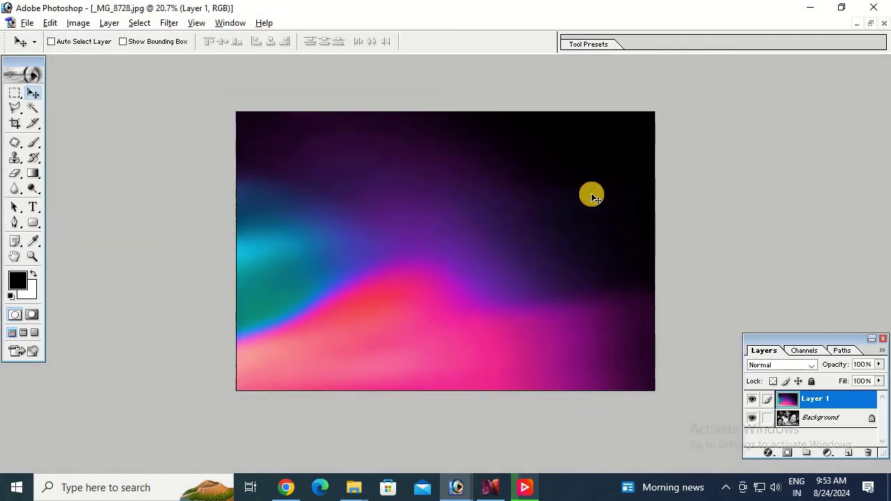
- Set Layer 1 to Screen and shift its hue to about +70 in Hue/Saturation
{"action": "left_click", "coordinate": [793, 368]}
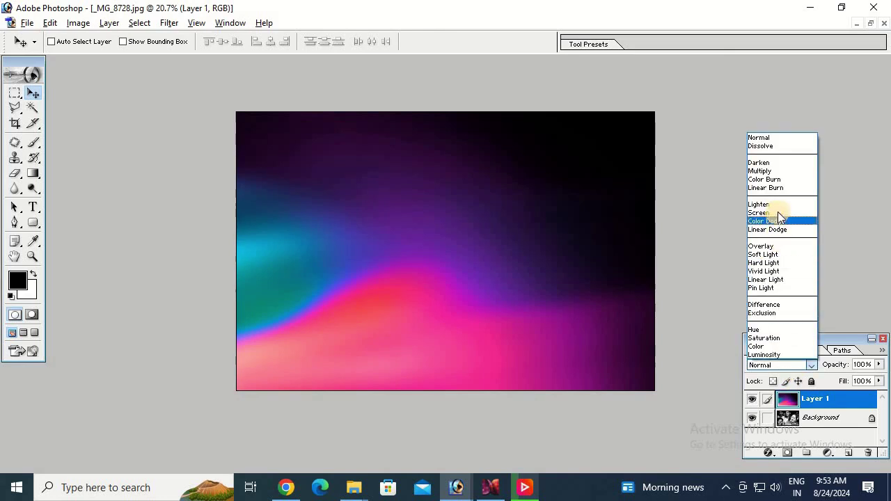
{"action": "left_click", "coordinate": [778, 212]}
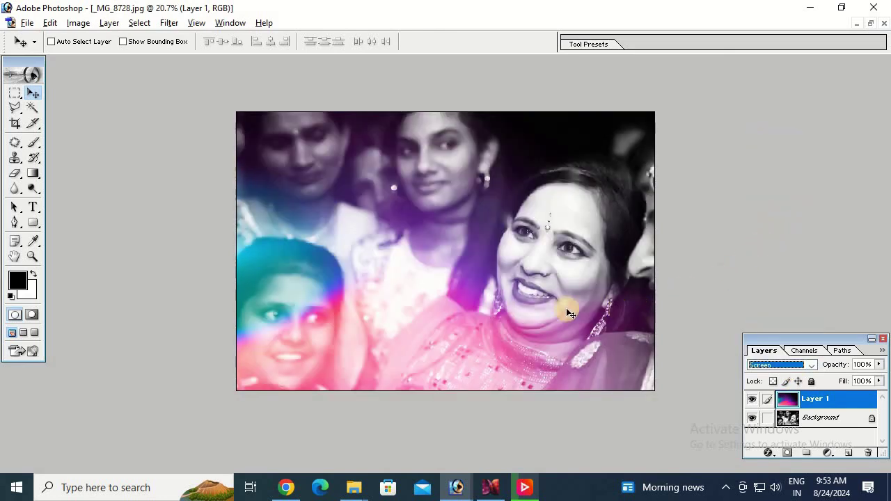
{"action": "key", "text": "ctrl+u"}
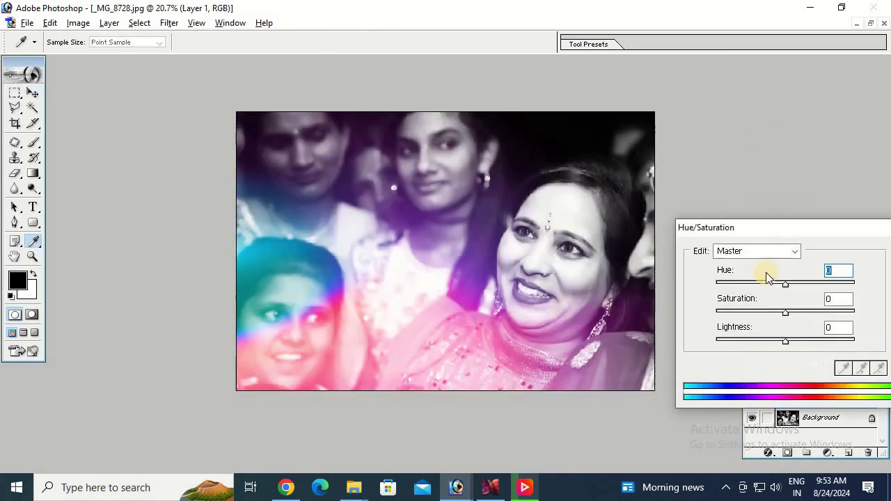
{"action": "mouse_move", "coordinate": [742, 289]}
{"action": "left_mouse_down"}
{"action": "mouse_move", "coordinate": [831, 298]}
{"action": "mouse_move", "coordinate": [825, 275]}
{"action": "left_mouse_up"}
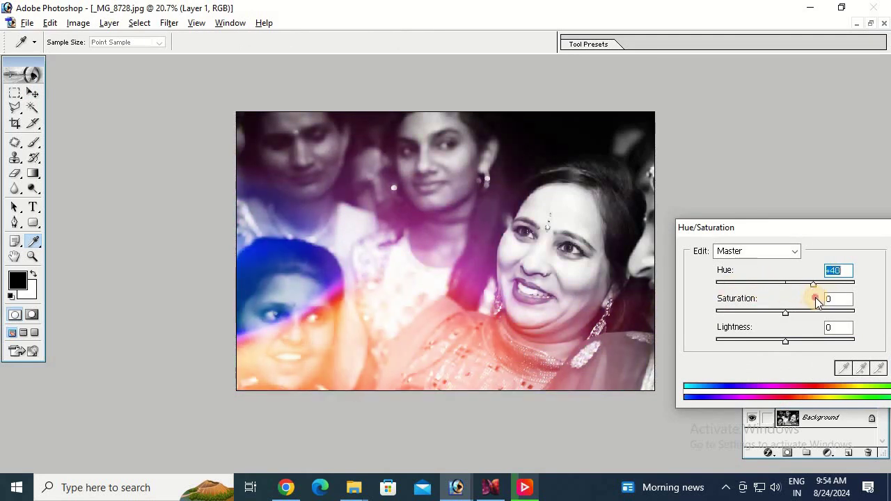
{"action": "left_click_drag", "start_coordinate": [746, 202], "coordinate": [725, 255]}
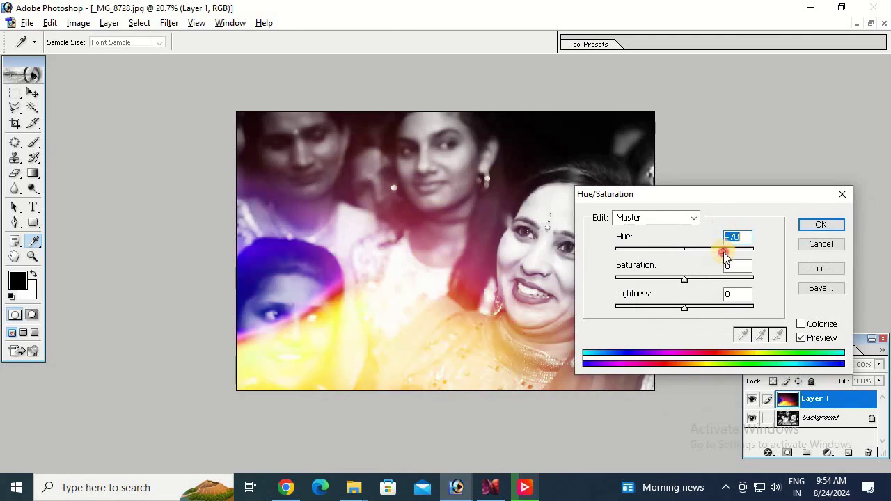
{"action": "left_click", "coordinate": [821, 227]}
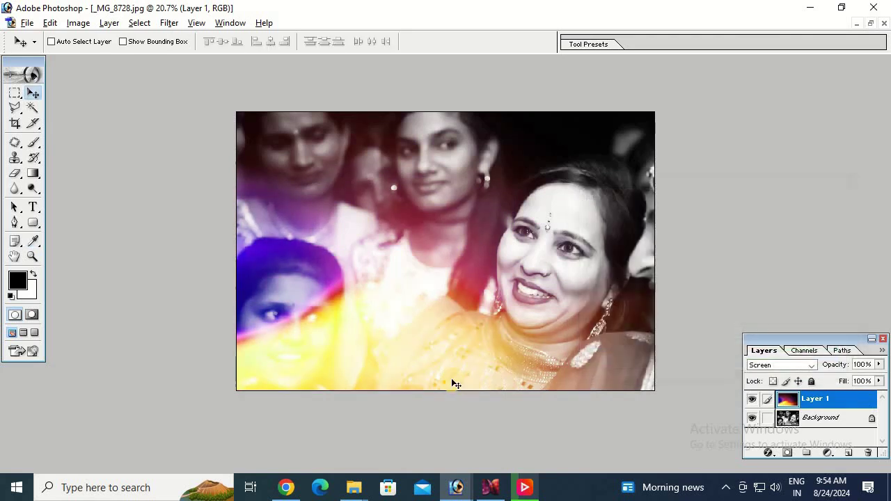
- Erase the light leak over the lower-left girl's face, undoing stray strokes, then close the photo
{"action": "key", "text": "e"}
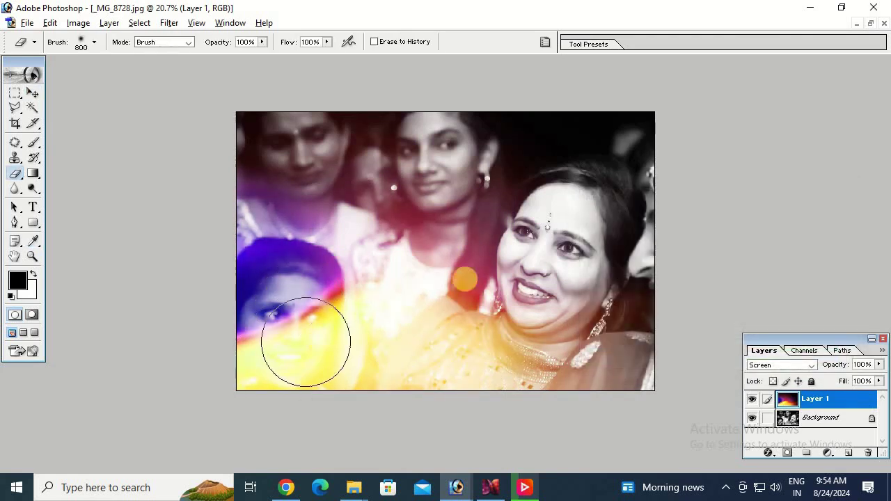
{"action": "left_click_drag", "start_coordinate": [367, 300], "coordinate": [504, 240]}
{"action": "mouse_move", "coordinate": [331, 298]}
{"action": "left_mouse_down"}
{"action": "mouse_move", "coordinate": [289, 349]}
{"action": "mouse_move", "coordinate": [251, 334]}
{"action": "left_mouse_up"}
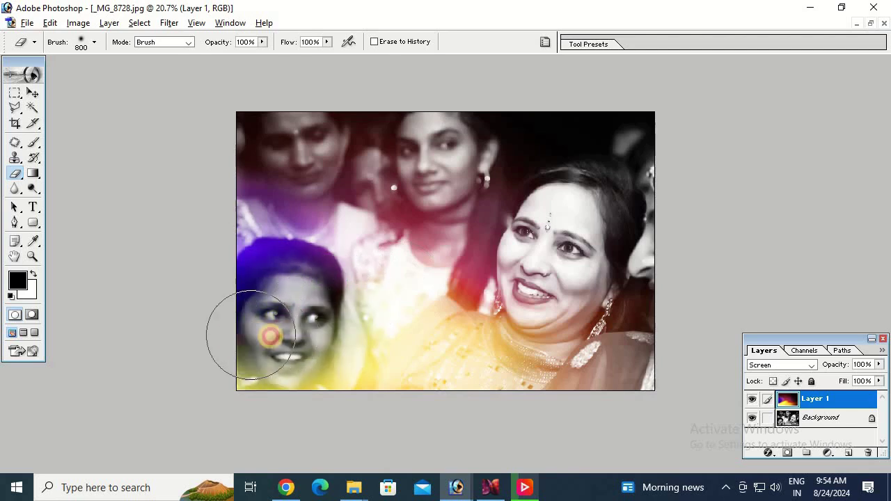
{"action": "key", "text": "ctrl+z"}
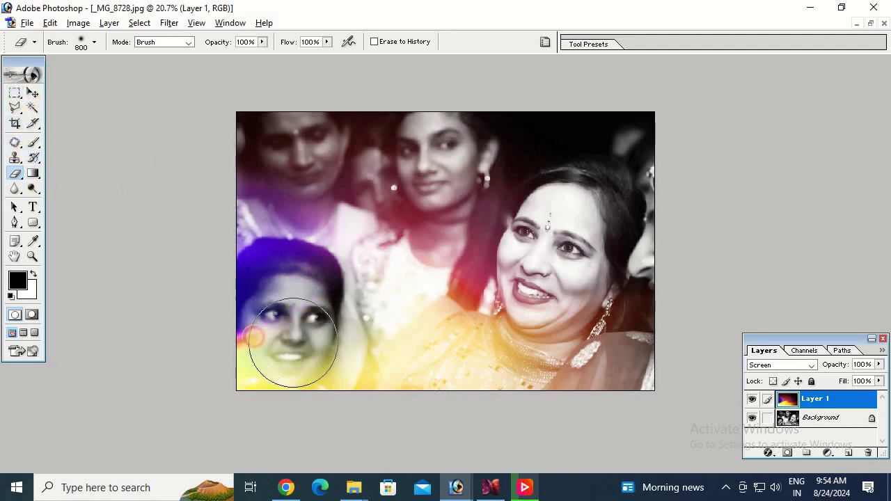
{"action": "left_click_drag", "start_coordinate": [354, 298], "coordinate": [255, 353]}
{"action": "left_click_drag", "start_coordinate": [402, 179], "coordinate": [359, 229]}
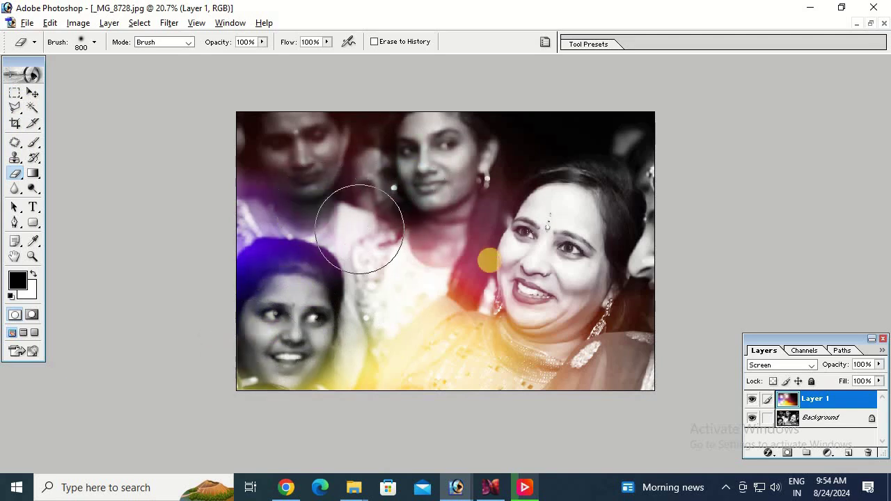
{"action": "key", "text": "ctrl+z"}
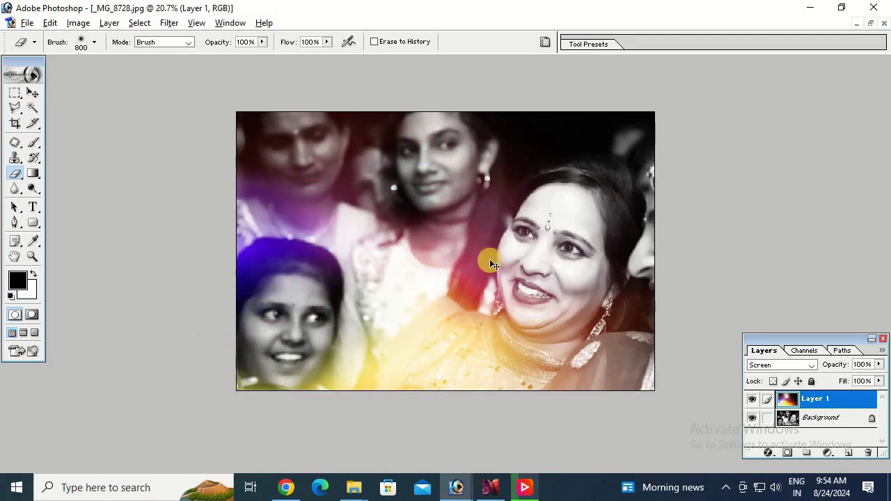
{"action": "key", "text": "ctrl+w"}
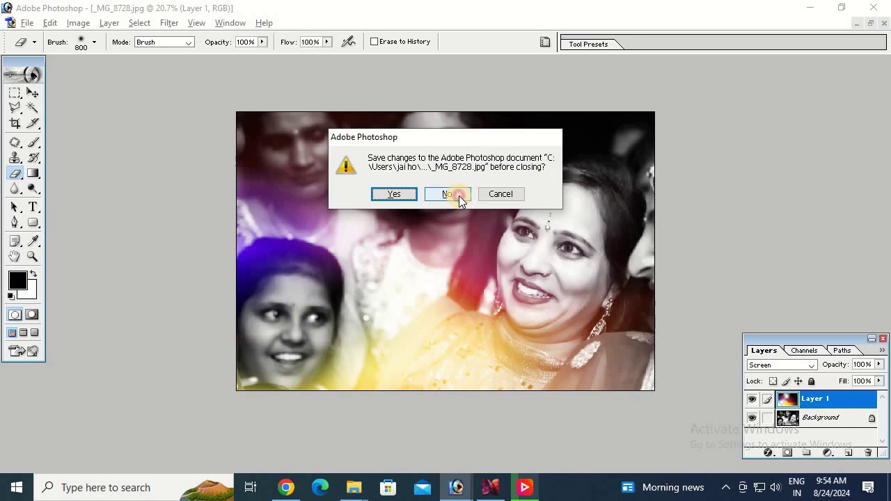
- Close _MG_8728.jpg without saving, close Light Leak (34).JPG, and hide the Layers palette
{"action": "left_click", "coordinate": [459, 196]}
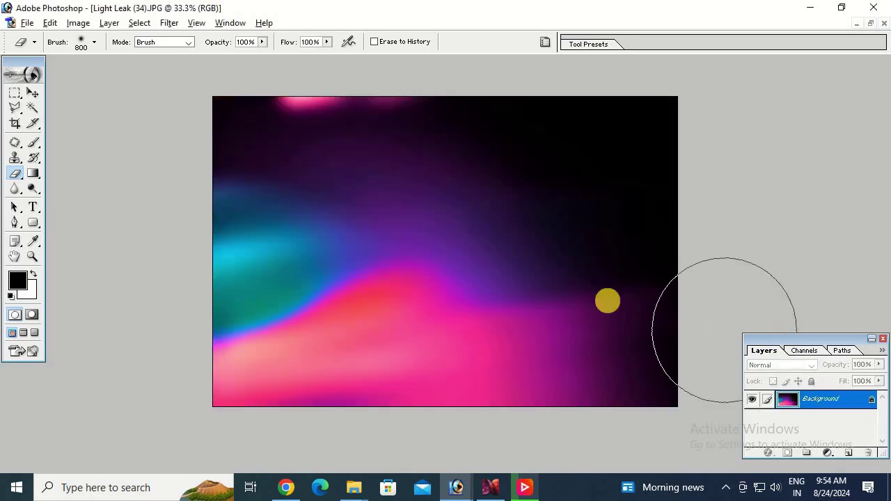
{"action": "key", "text": "ctrl+w"}
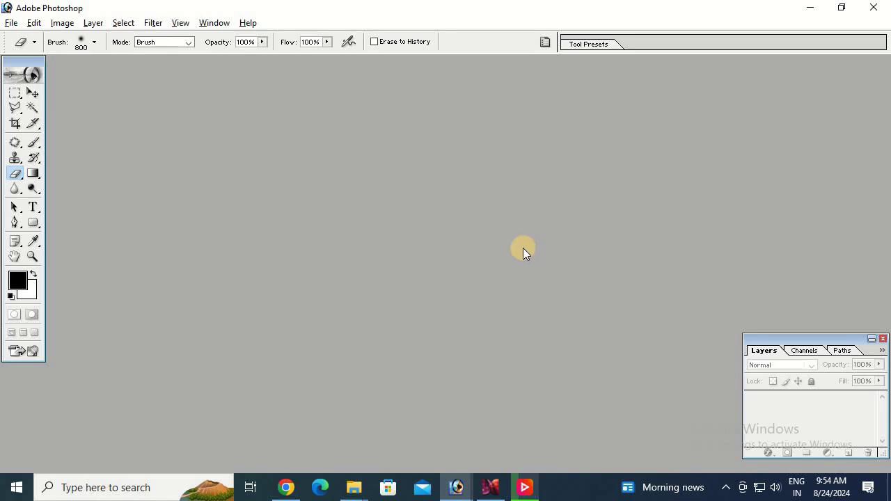
{"action": "left_click", "coordinate": [883, 339]}
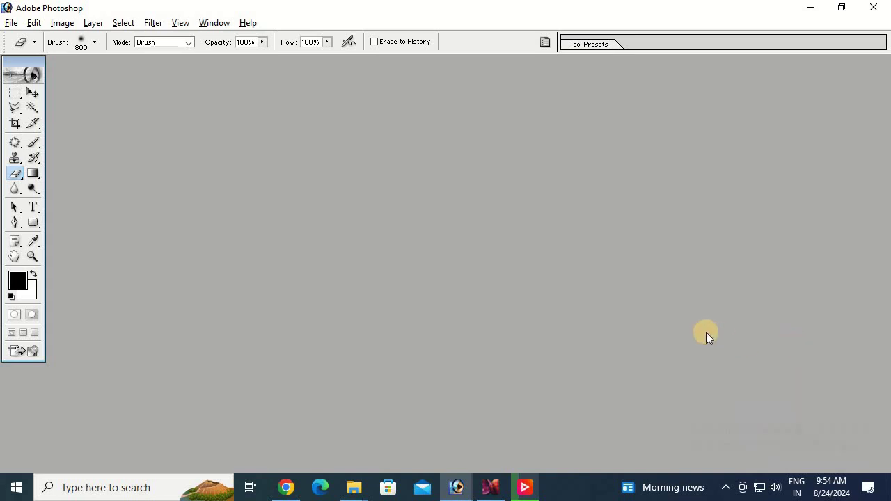